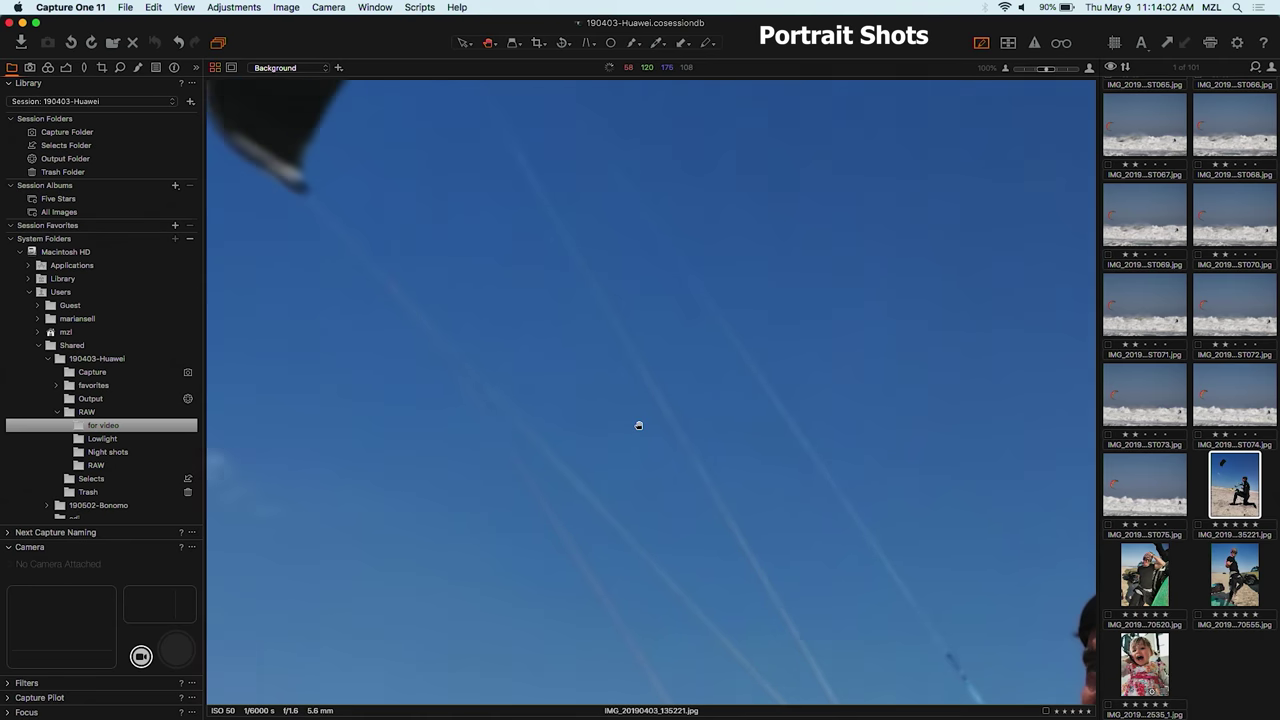
Step: Inspect the sky, kite lines and foreground sand of the kneeling kitesurfer portrait IMG_20190403_135221.jpg at 100% zoom
drag(849, 550, 506, 189)
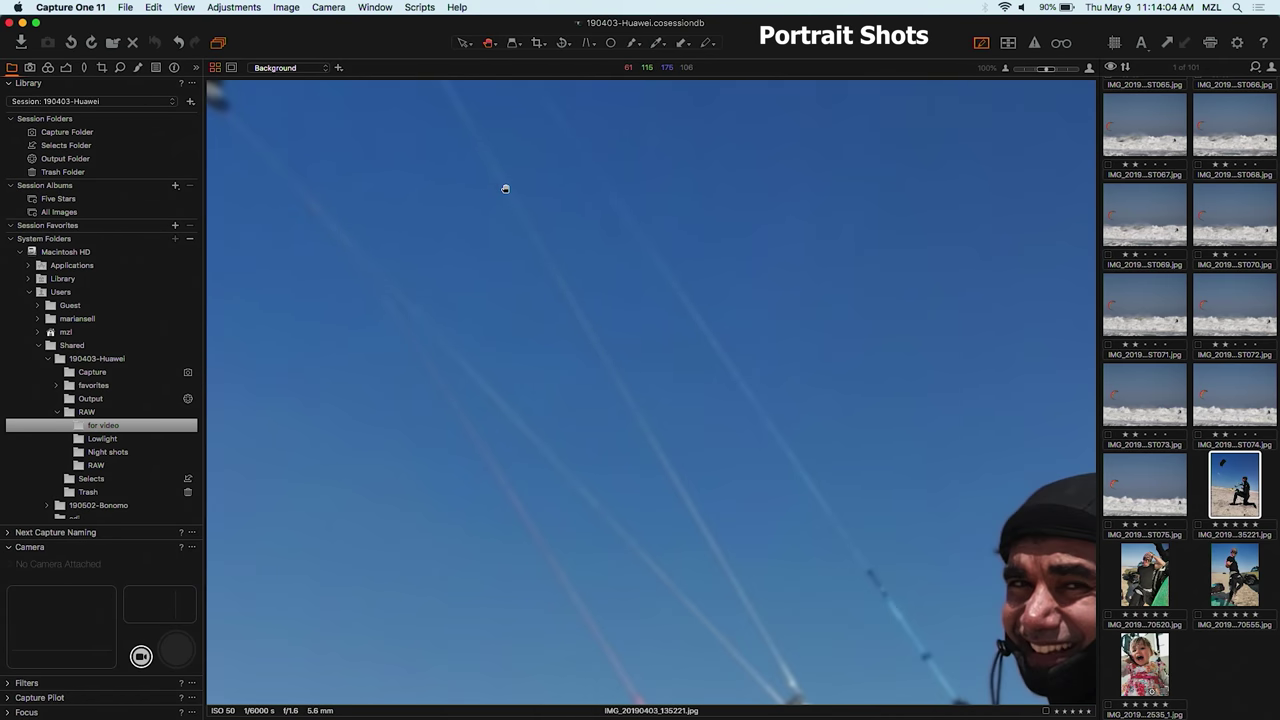
scroll(500, 215, down, 5)
key(super+0)
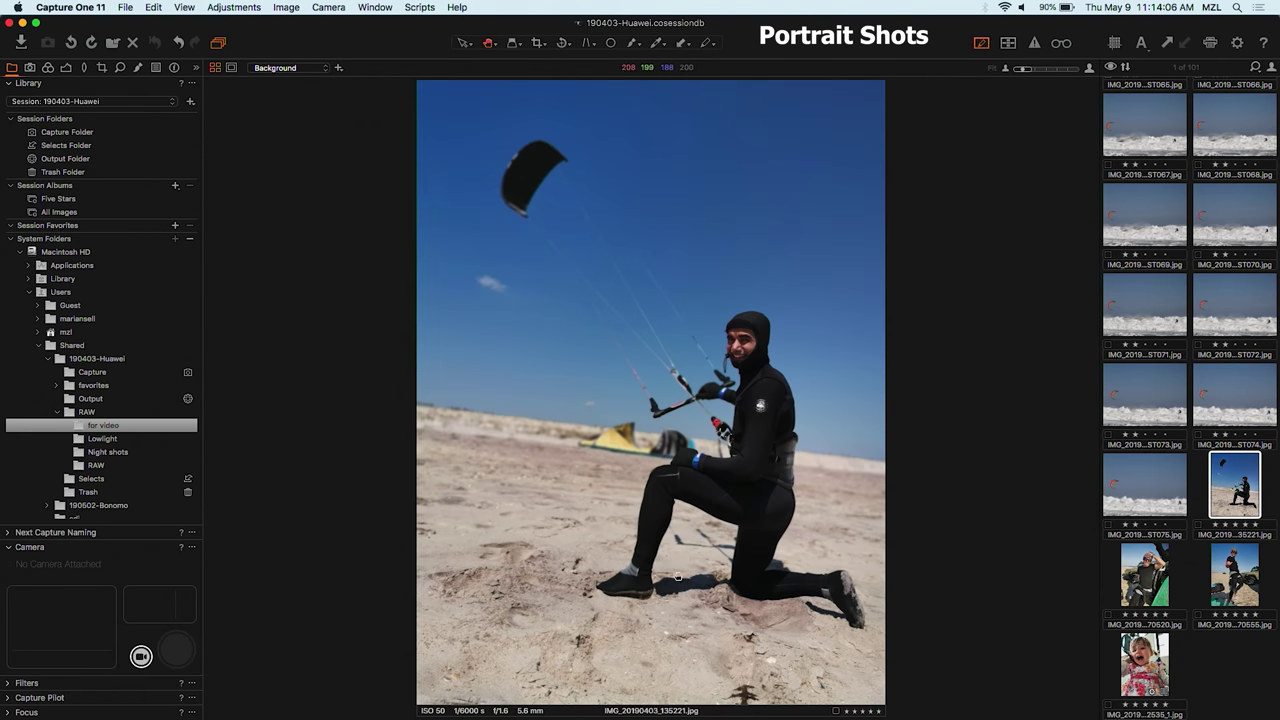
click(766, 637)
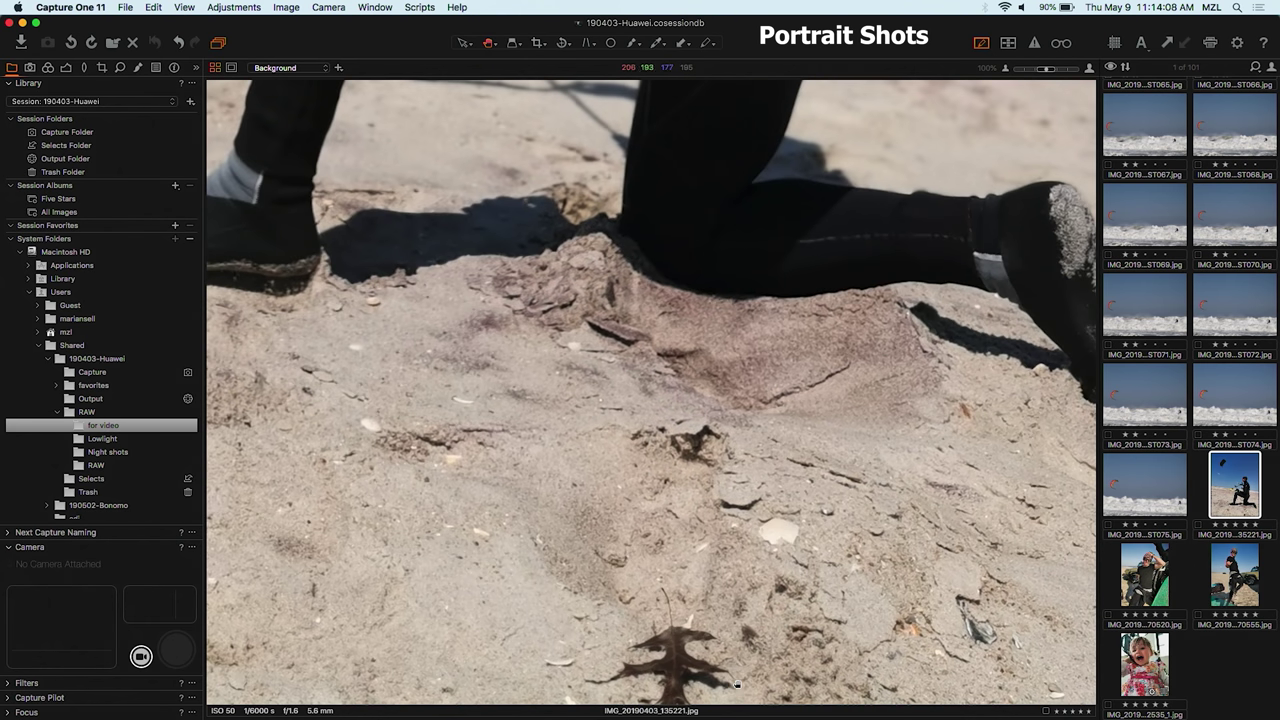
scroll(784, 489, left, 5)
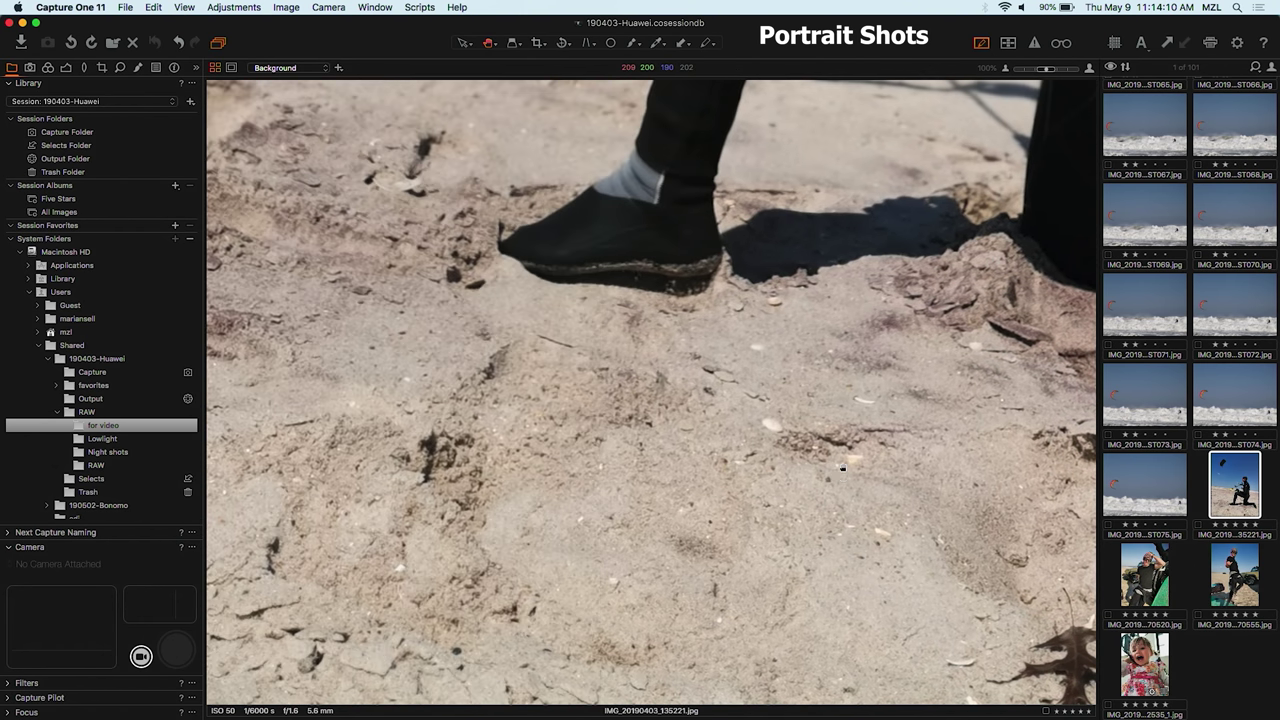
click(816, 363)
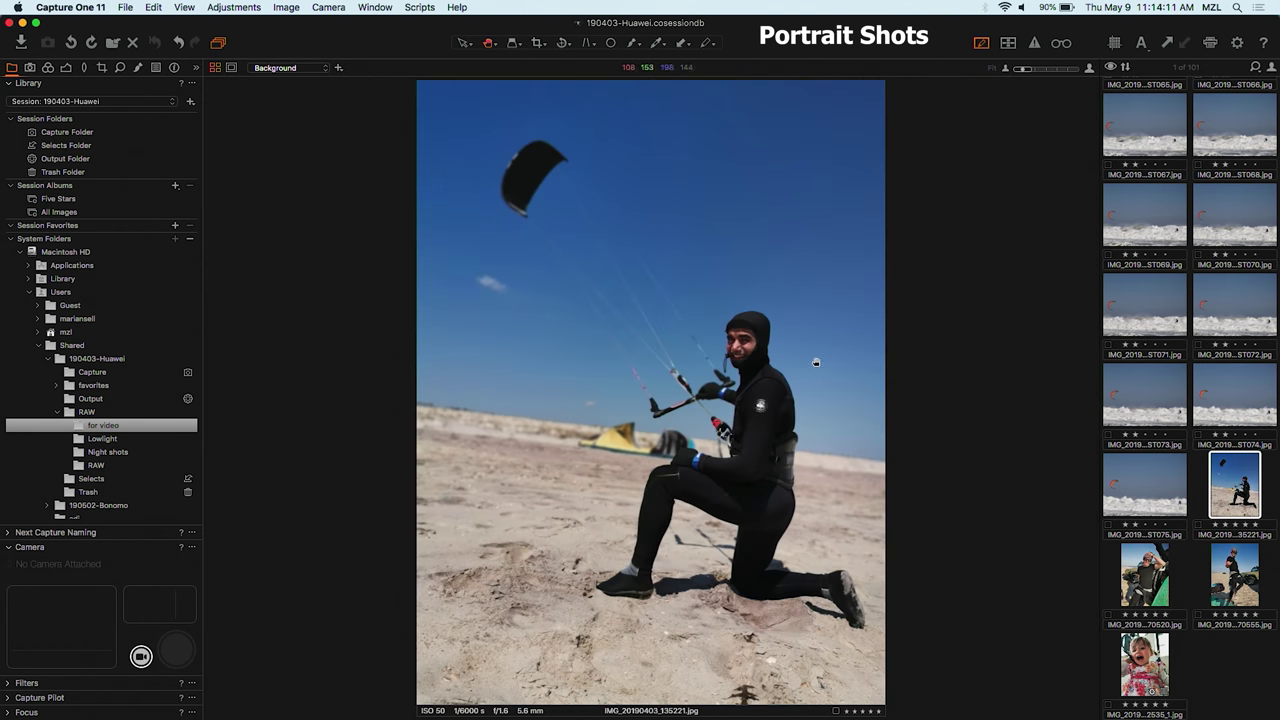
Step: Examine the kneeling kitesurfer's face, harness and leg against the blurred background at 100%, then return to the full image
click(797, 489)
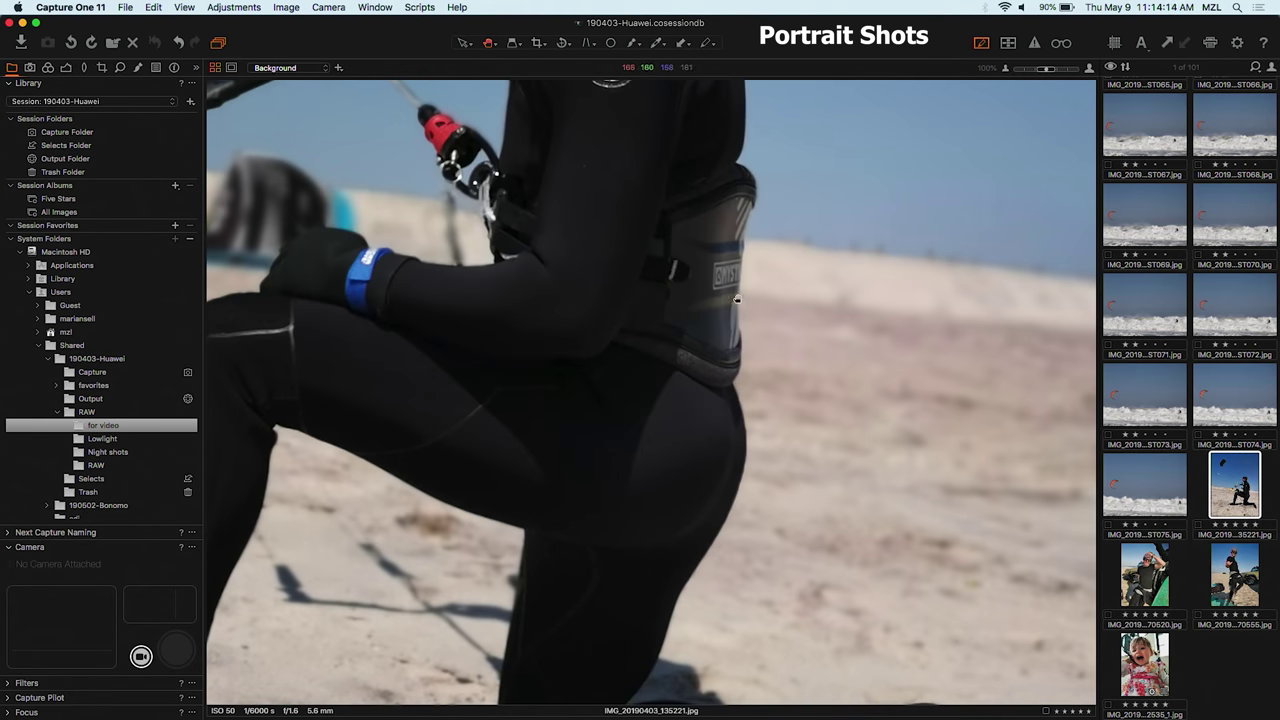
drag(727, 240, 717, 508)
drag(658, 176, 728, 328)
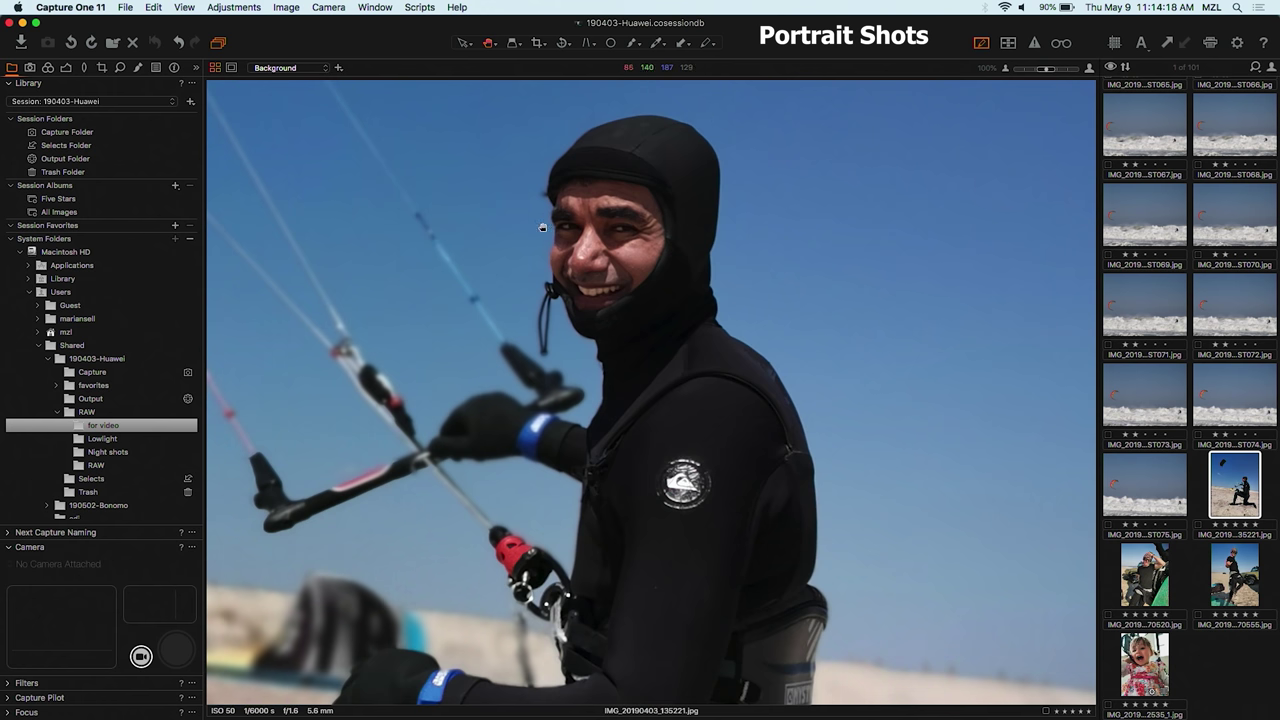
drag(581, 526, 706, 285)
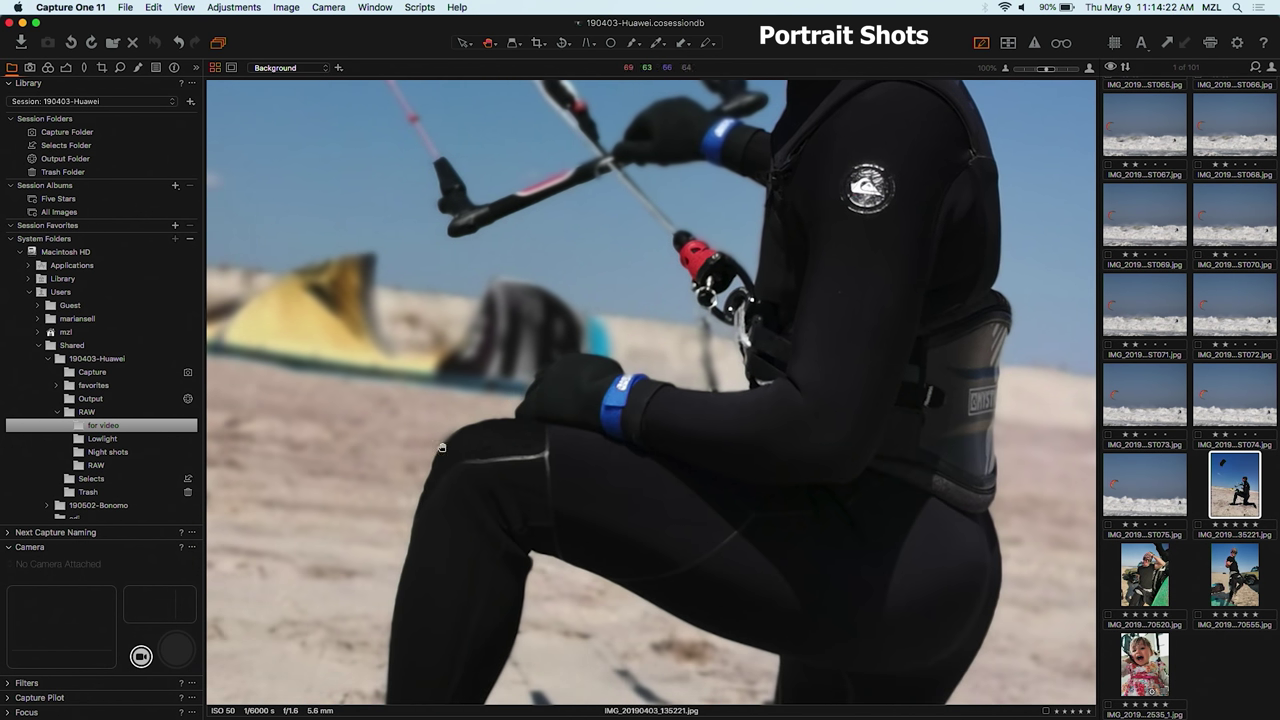
drag(413, 522, 516, 334)
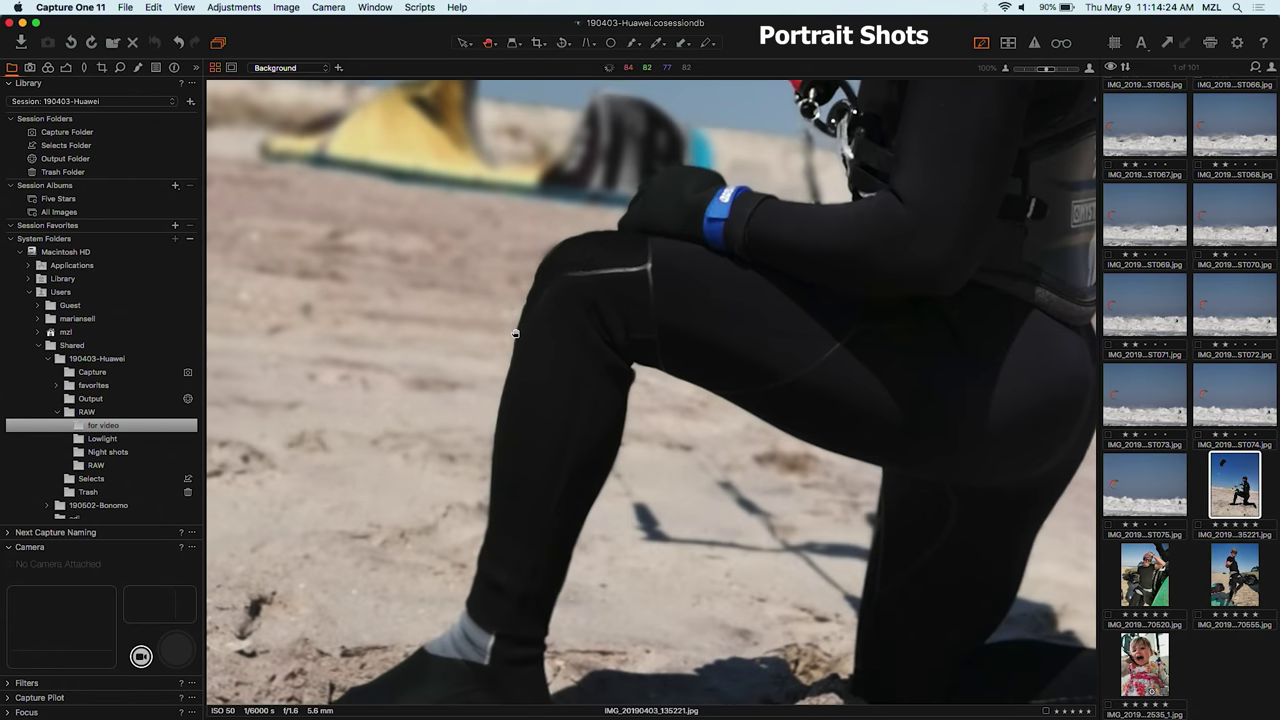
drag(477, 519, 640, 690)
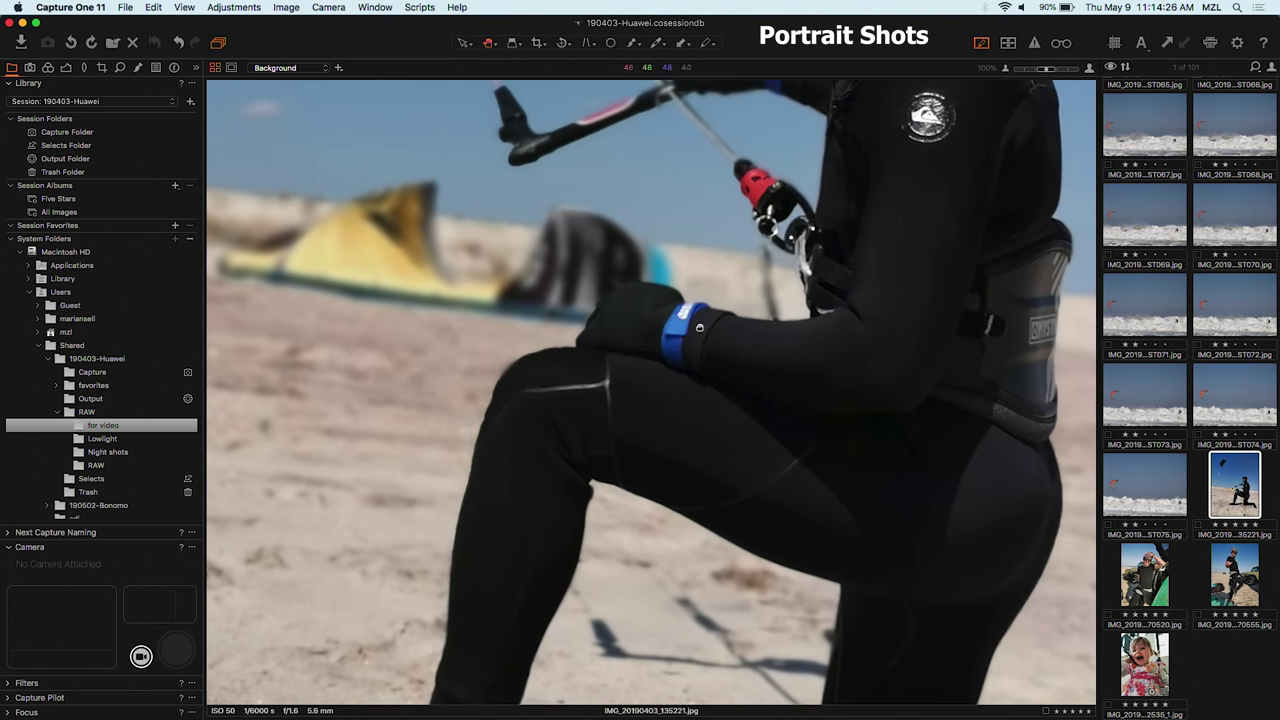
key(super+0)
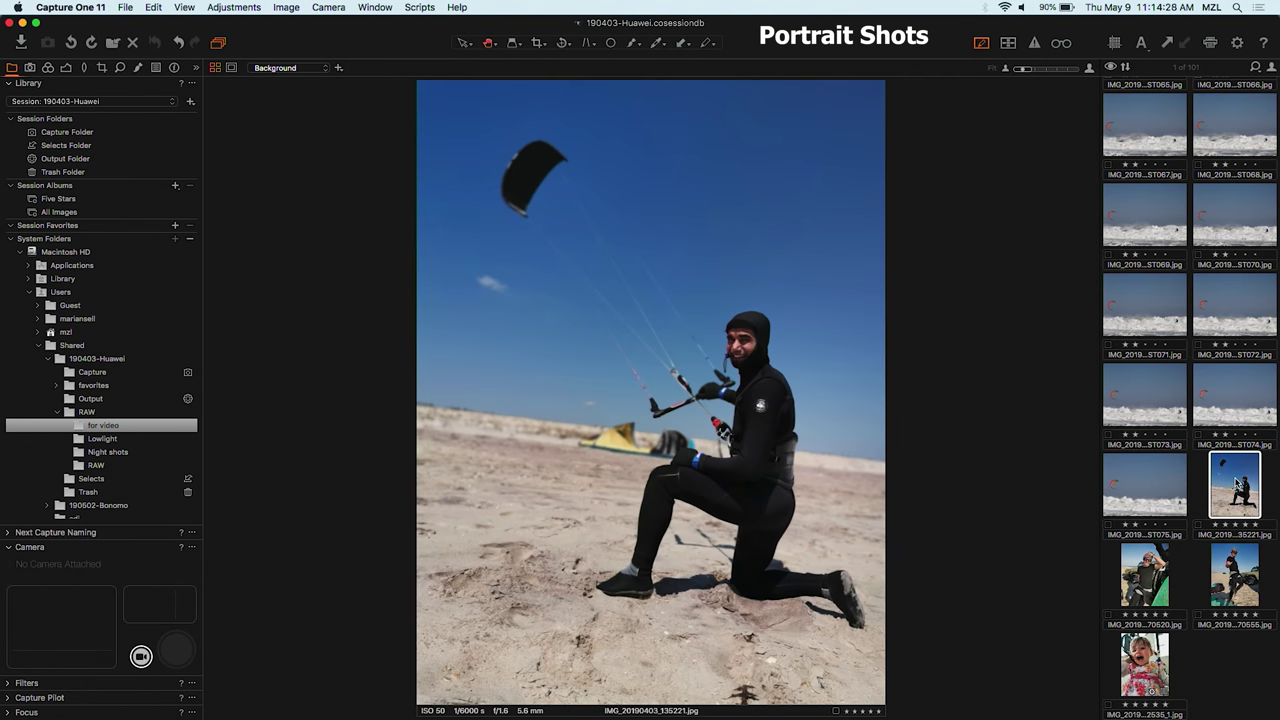
Step: Open the beanie-and-sunglasses portrait IMG_20190403_170520.jpg and examine the face, hat edges and blurred background at 100%
click(1150, 577)
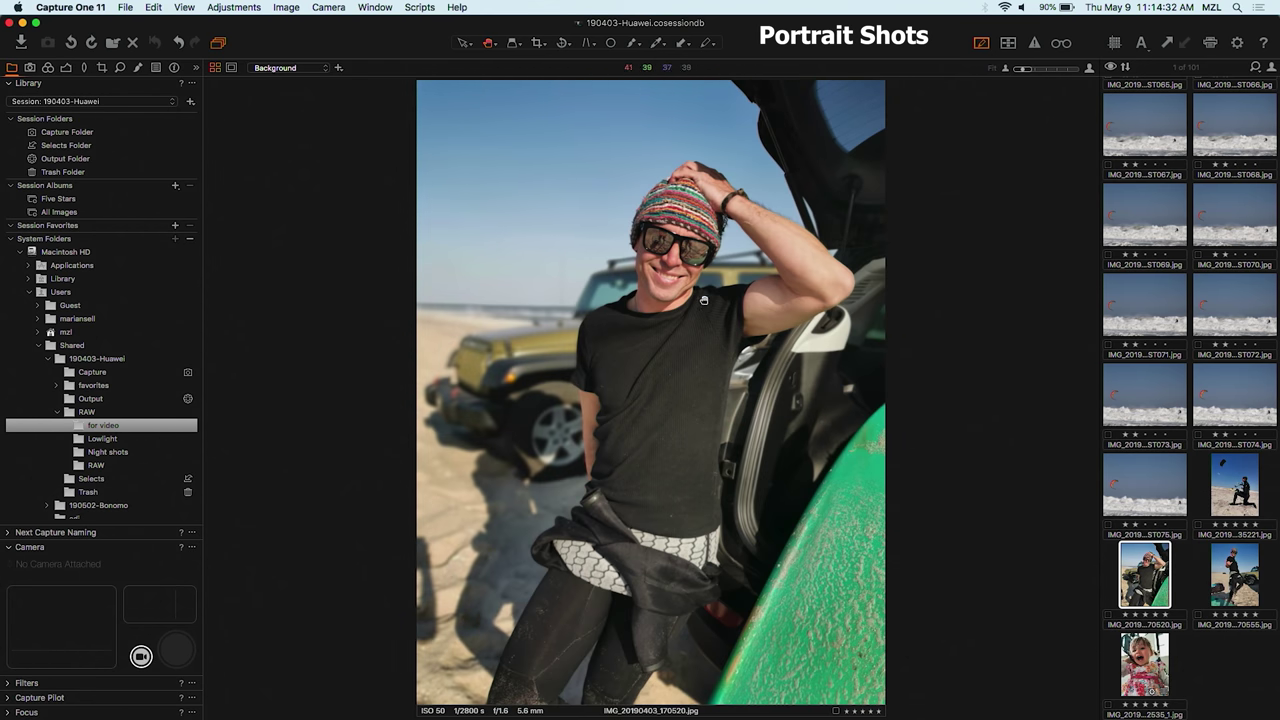
click(627, 265)
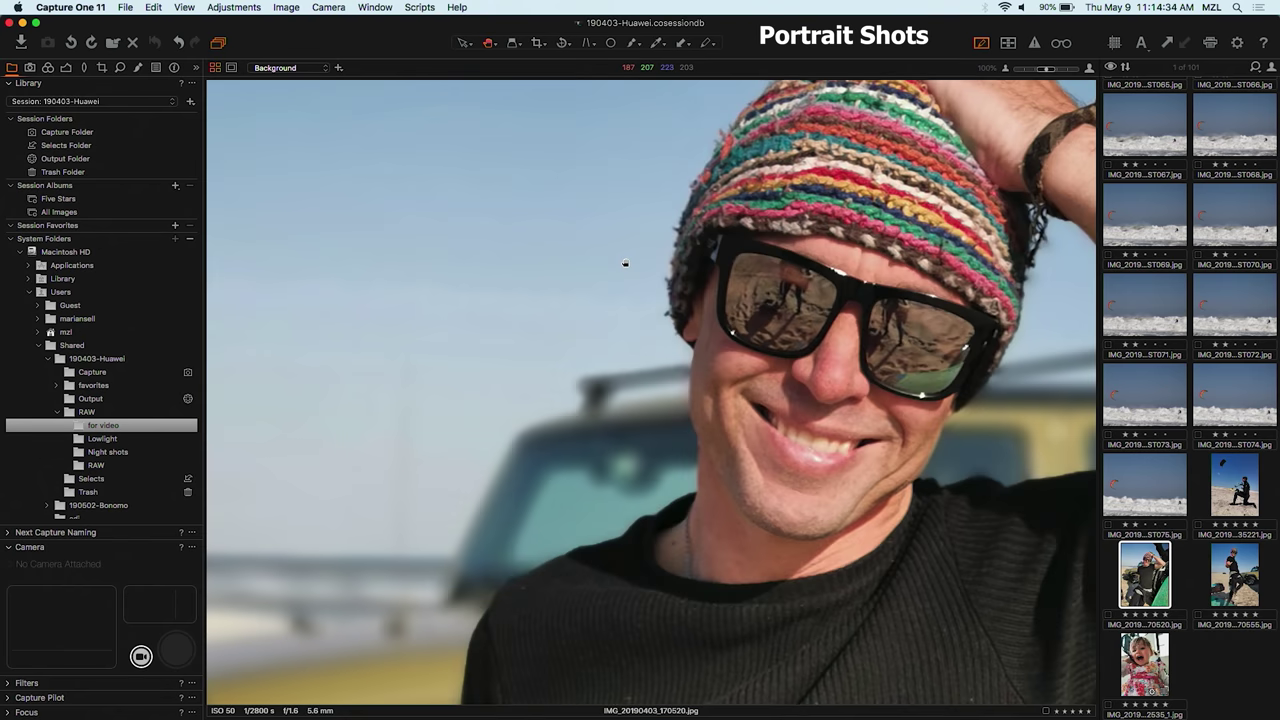
scroll(583, 477, down, 5)
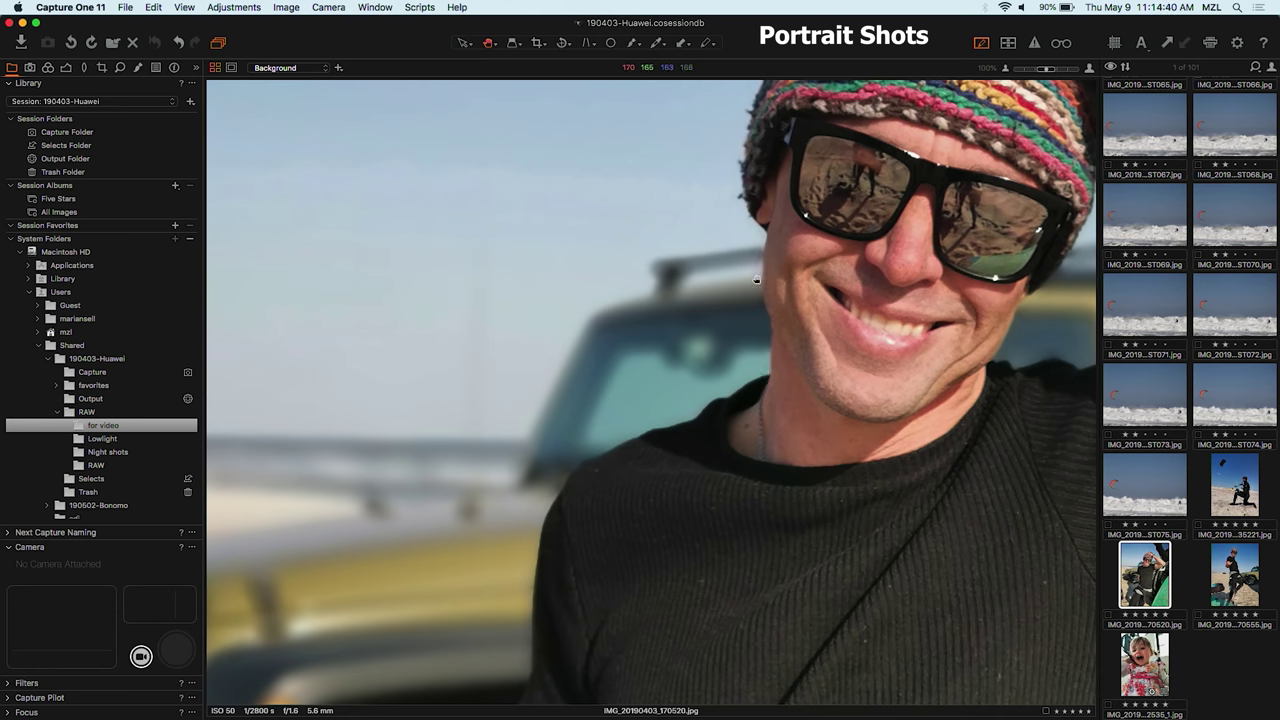
scroll(757, 280, up, 5)
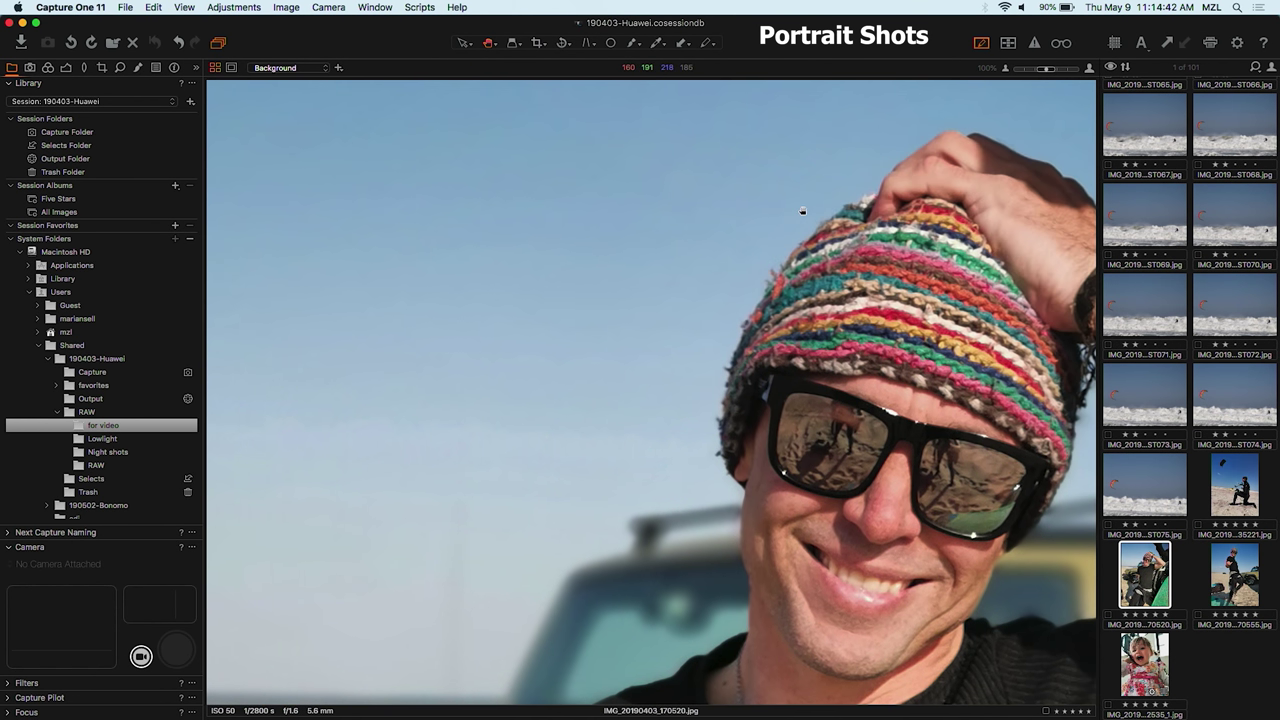
key(super+0)
Step: View the standing portrait IMG_20190403_170555.jpg and examine the child's face and phone up close in IMG_20190405_182535_1.jpg
key(Right)
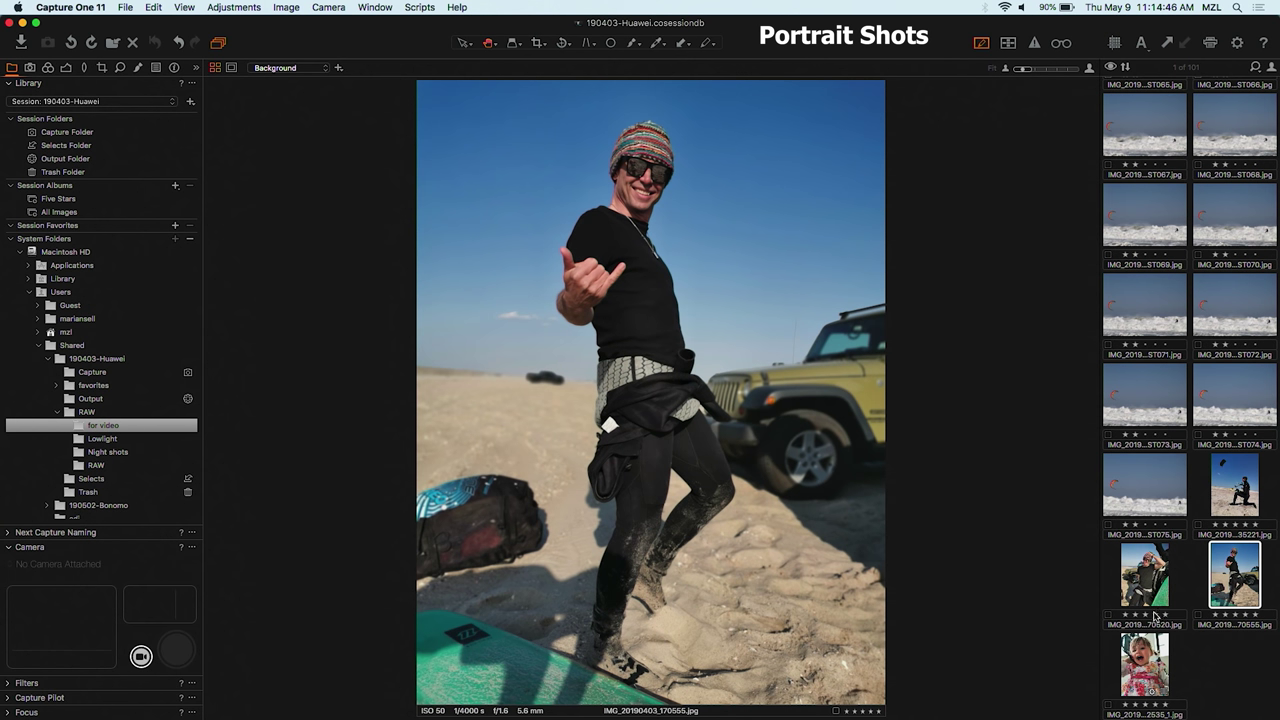
click(1144, 676)
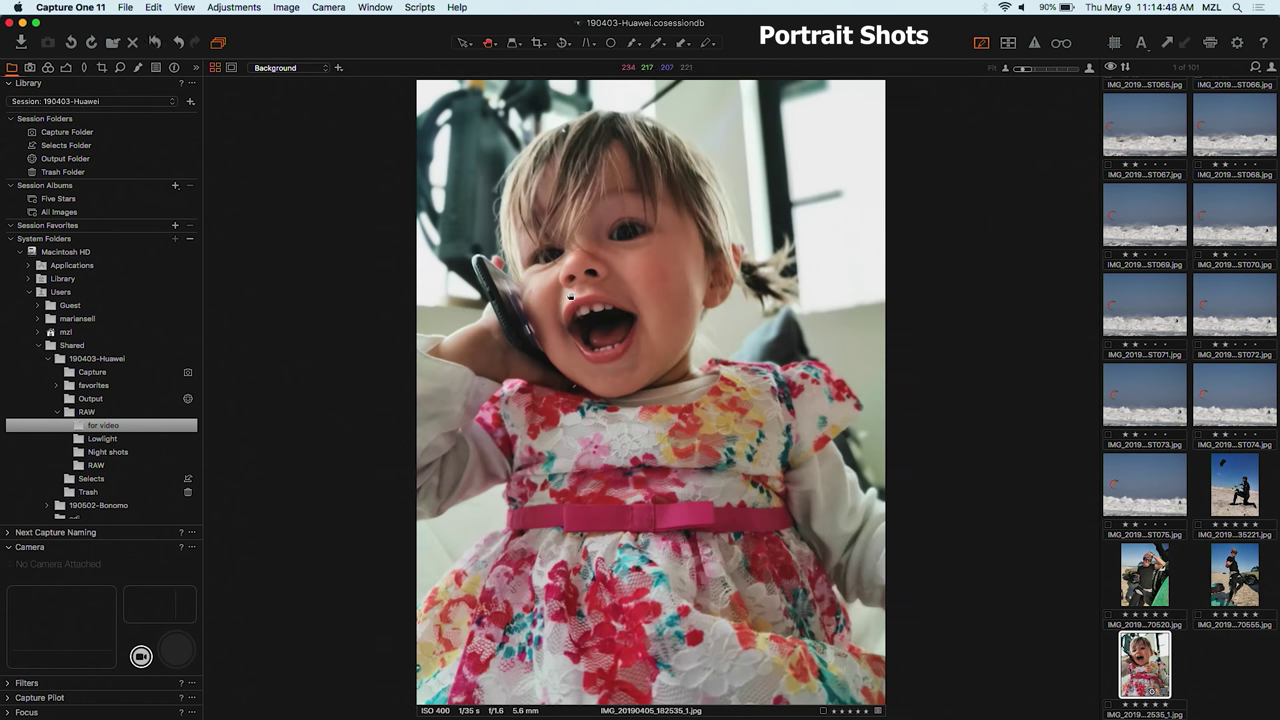
click(565, 256)
drag(551, 371, 611, 244)
scroll(611, 244, down, 2)
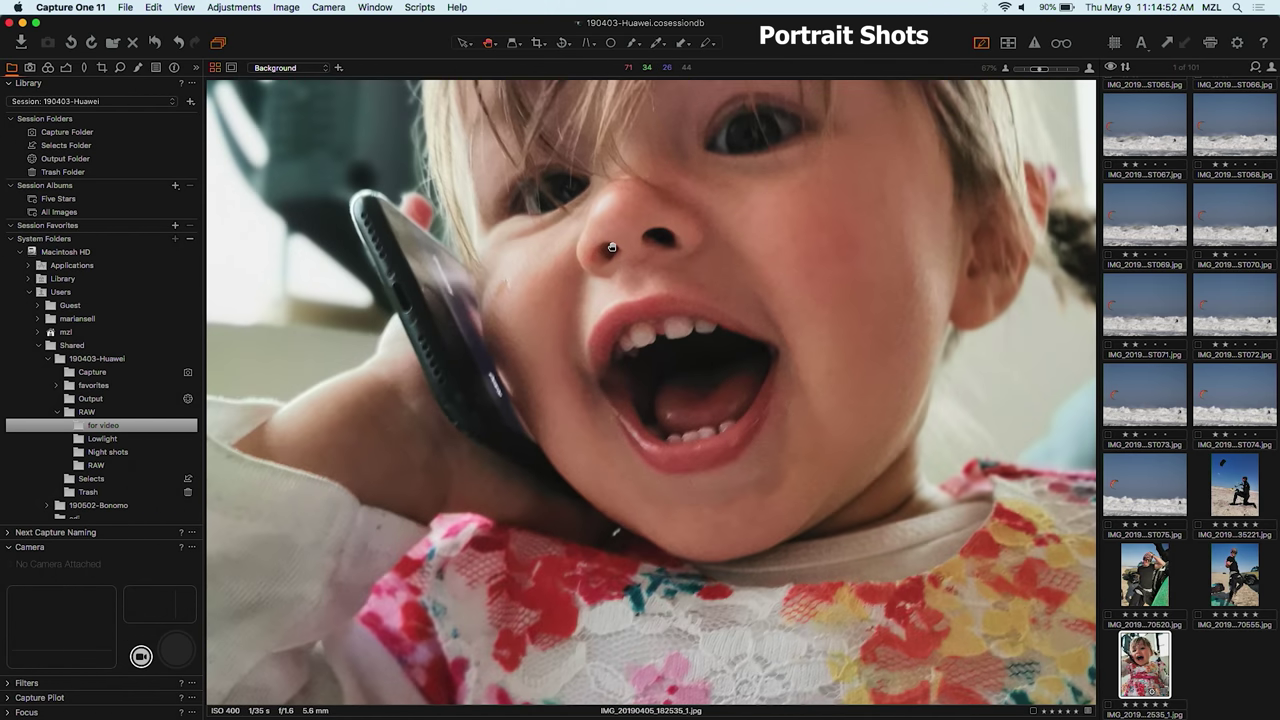
scroll(612, 247, down, 2)
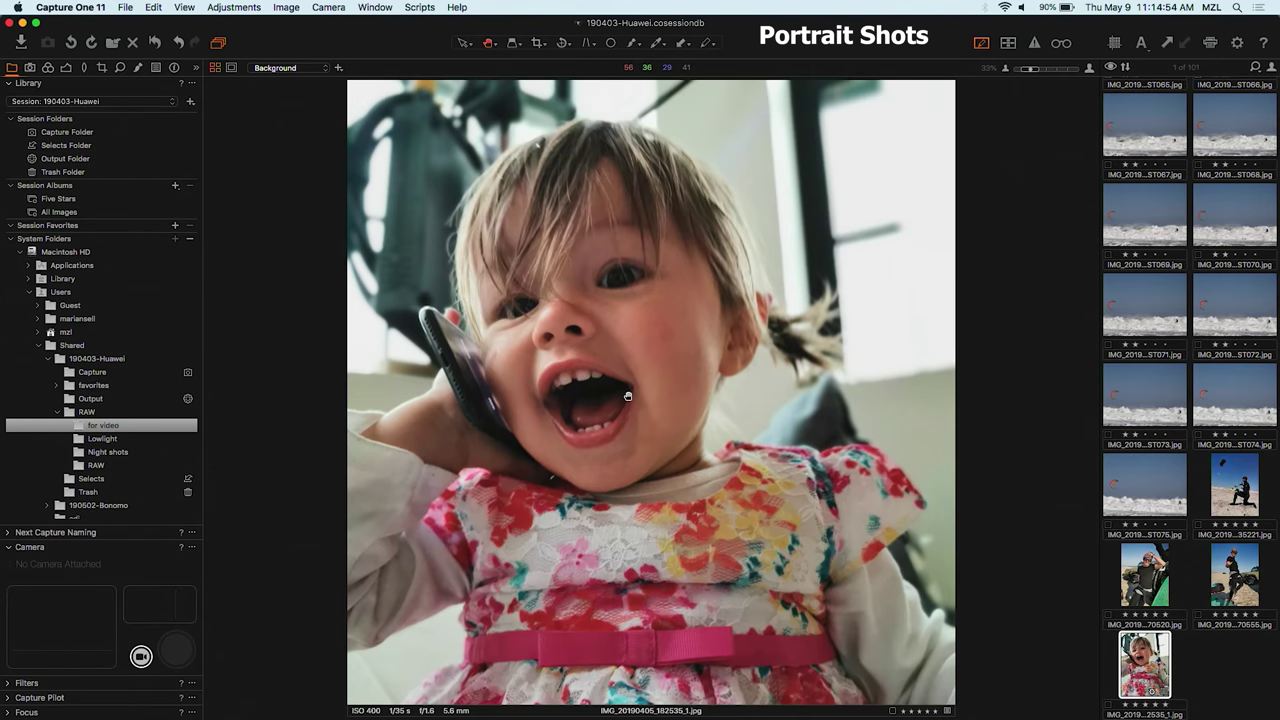
click(630, 410)
click(630, 410)
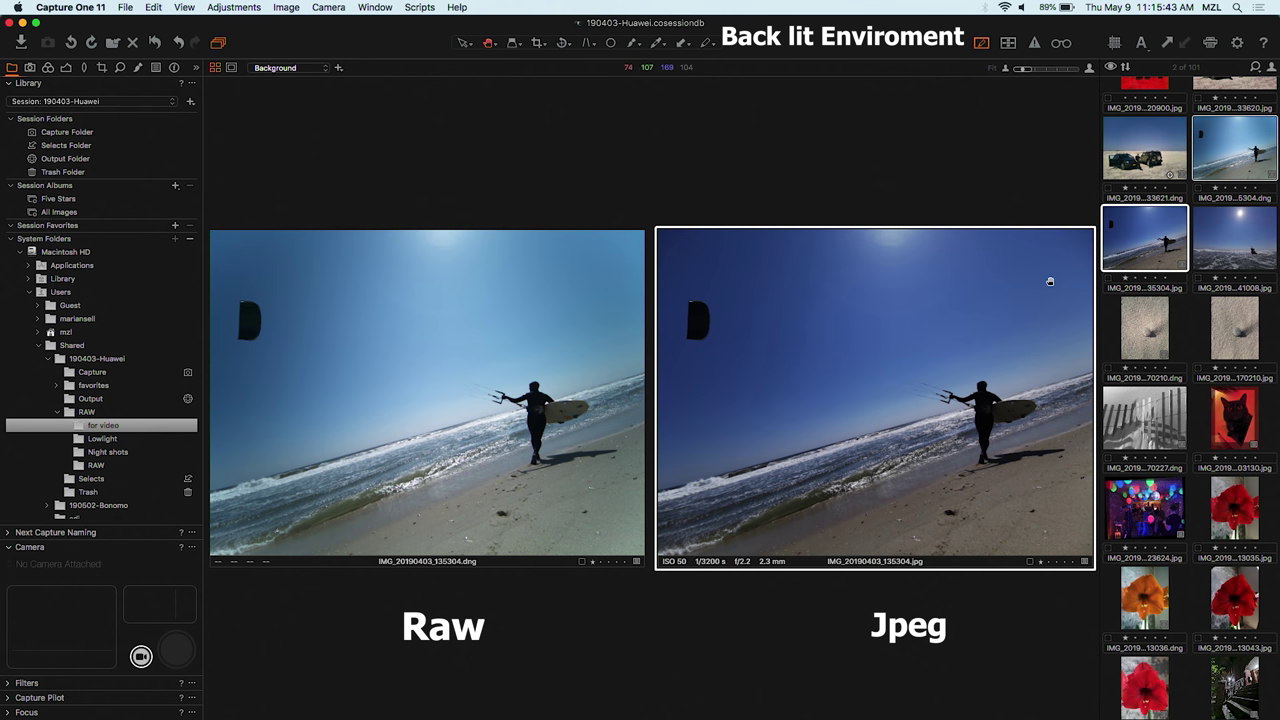
Step: Clear the side-by-side selection and compare the backlit shot IMG_20190403_135304 in its JPEG and raw versions individually
click(1191, 205)
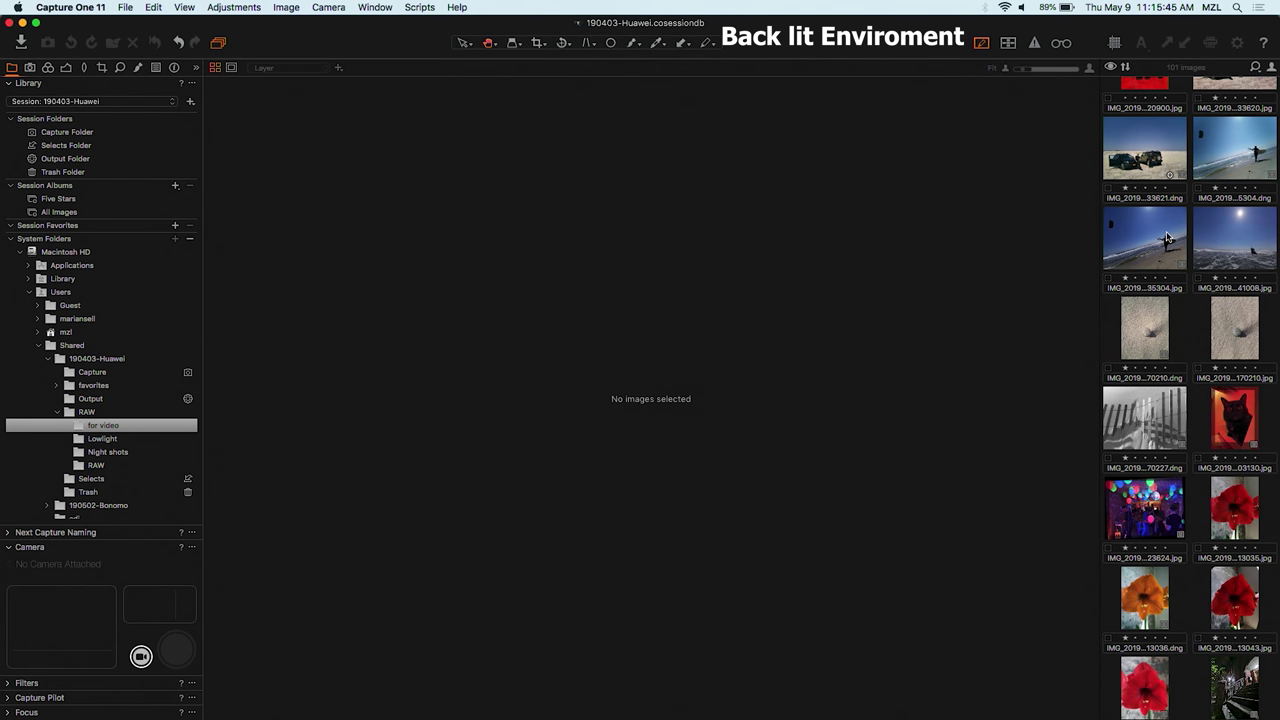
click(1144, 237)
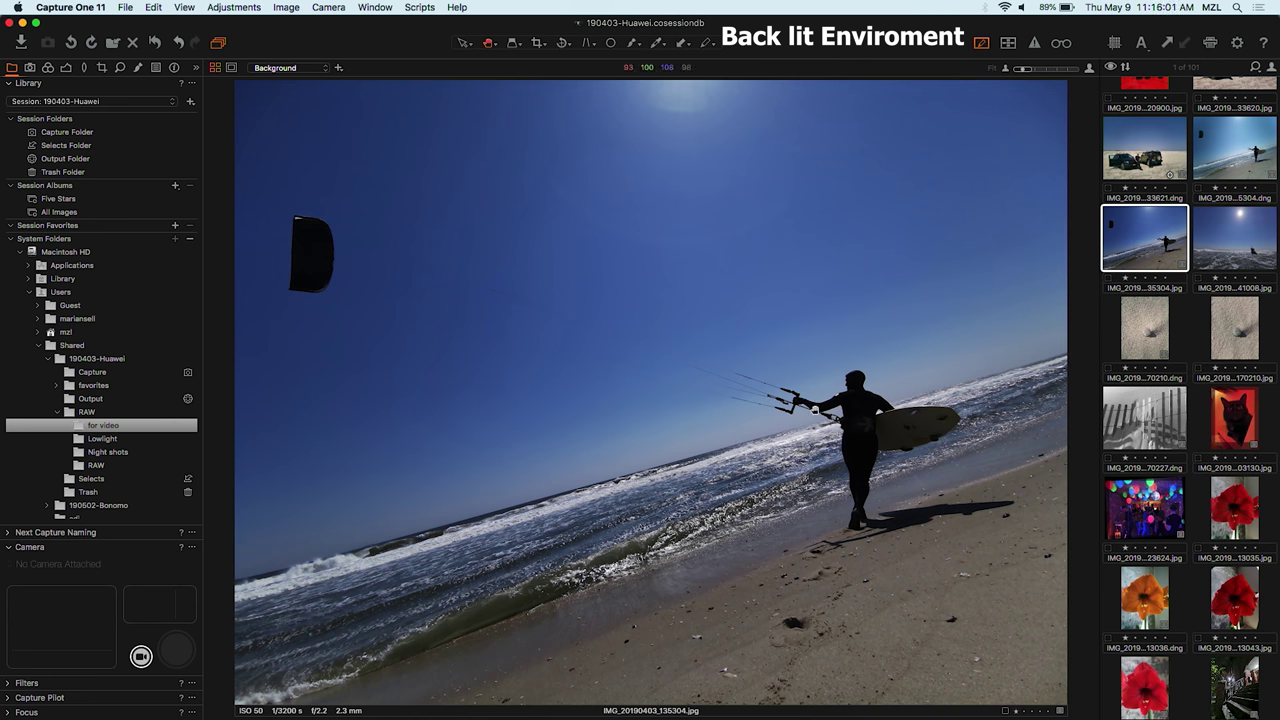
key(Left)
key(Right)
Step: Set the High Dynamic Range Shadow to 100 on the backlit JPEG and examine the surfer's silhouette at 100%
click(66, 68)
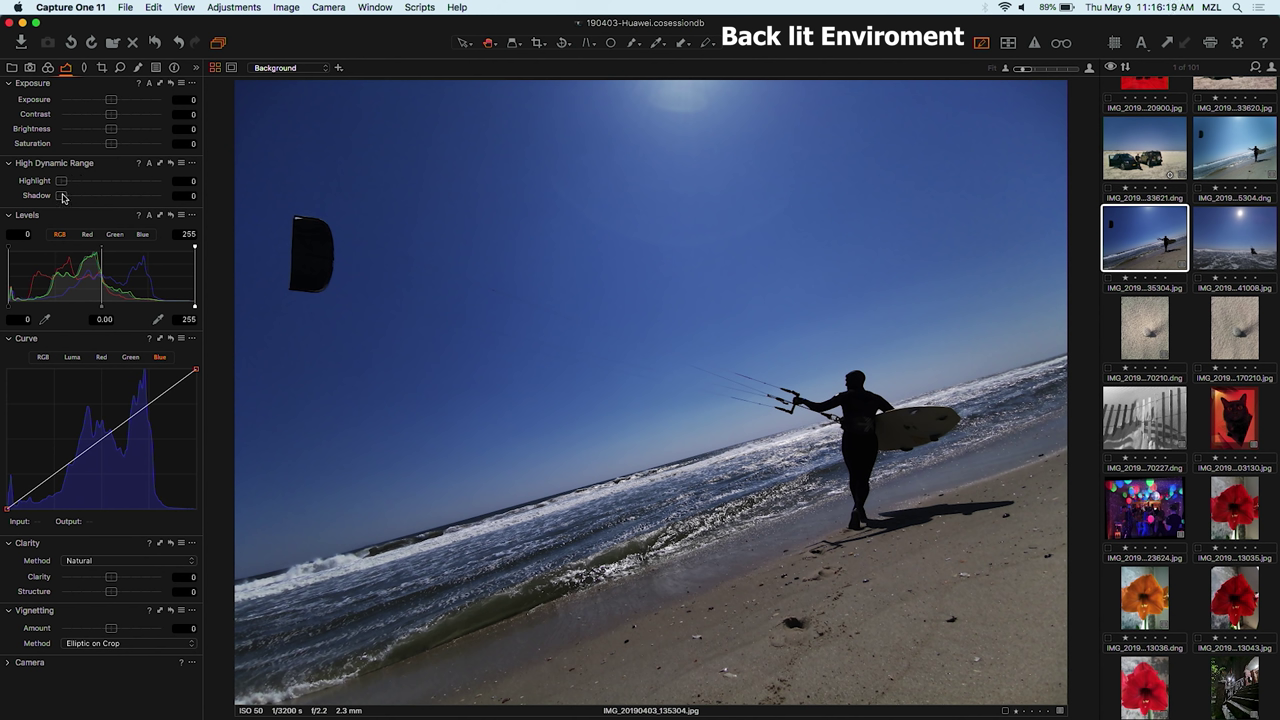
click(855, 440)
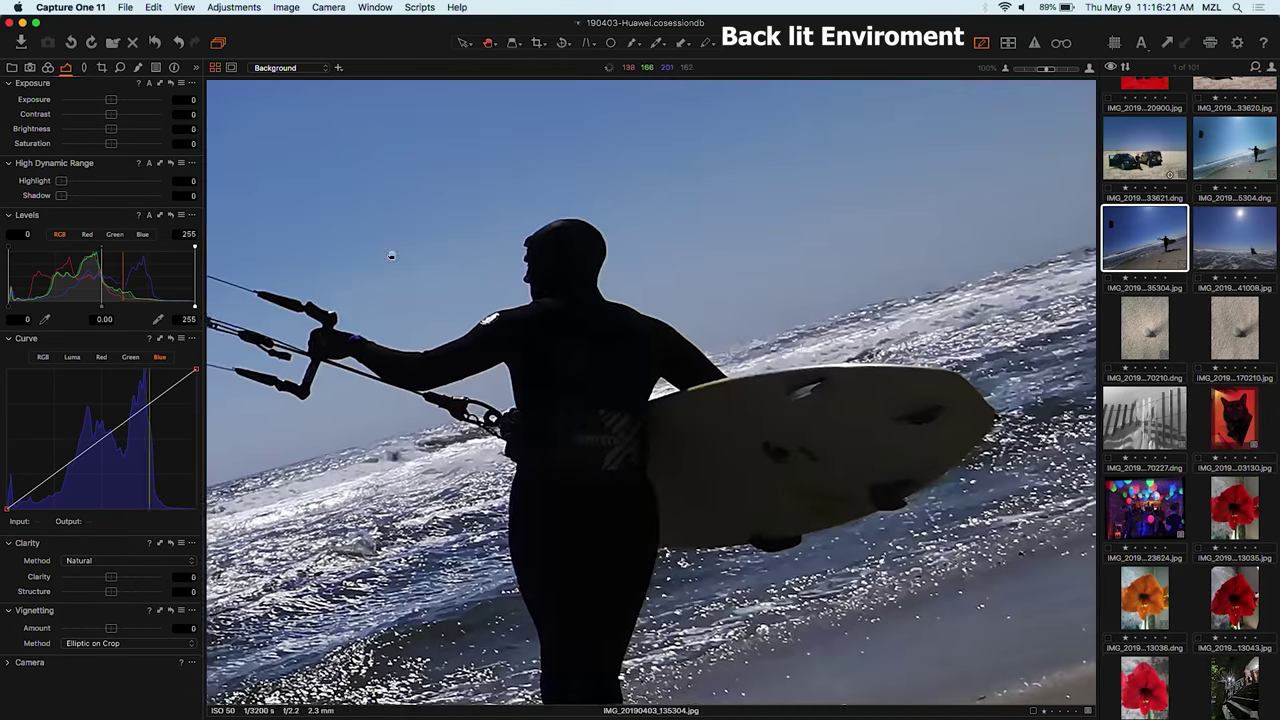
drag(391, 256, 551, 136)
drag(61, 197, 163, 203)
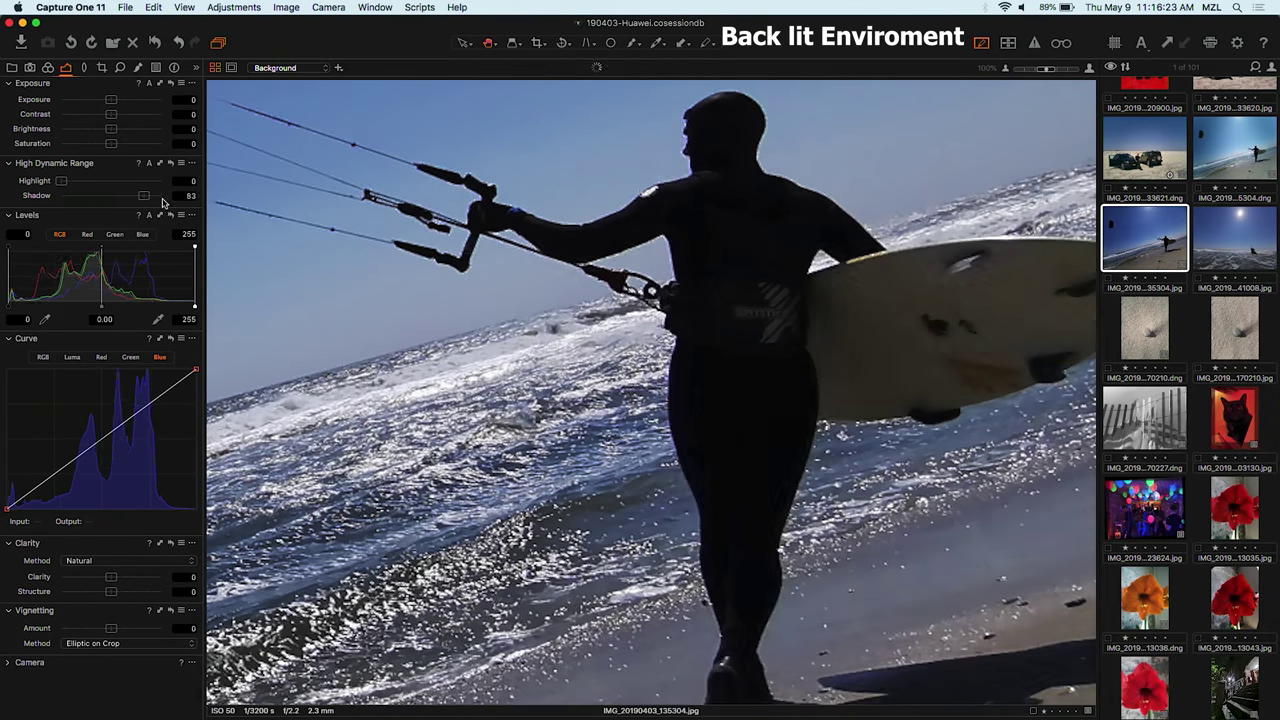
drag(547, 240, 537, 293)
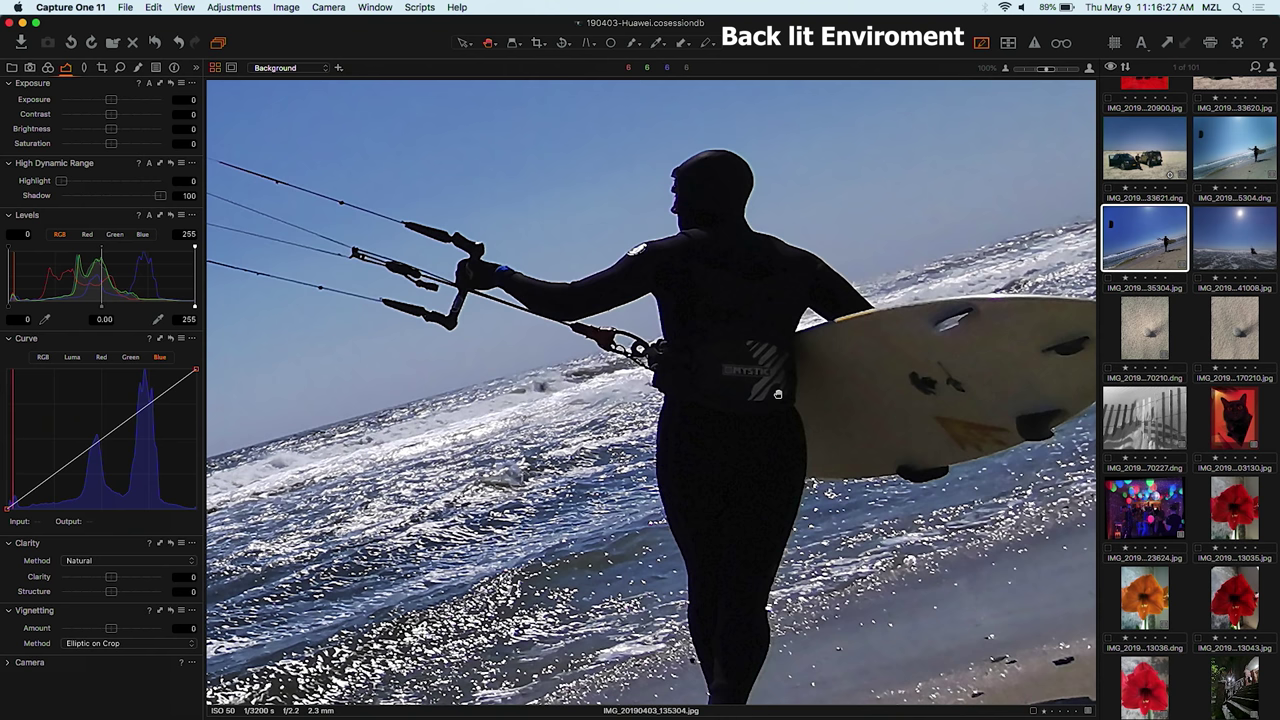
drag(778, 394, 838, 369)
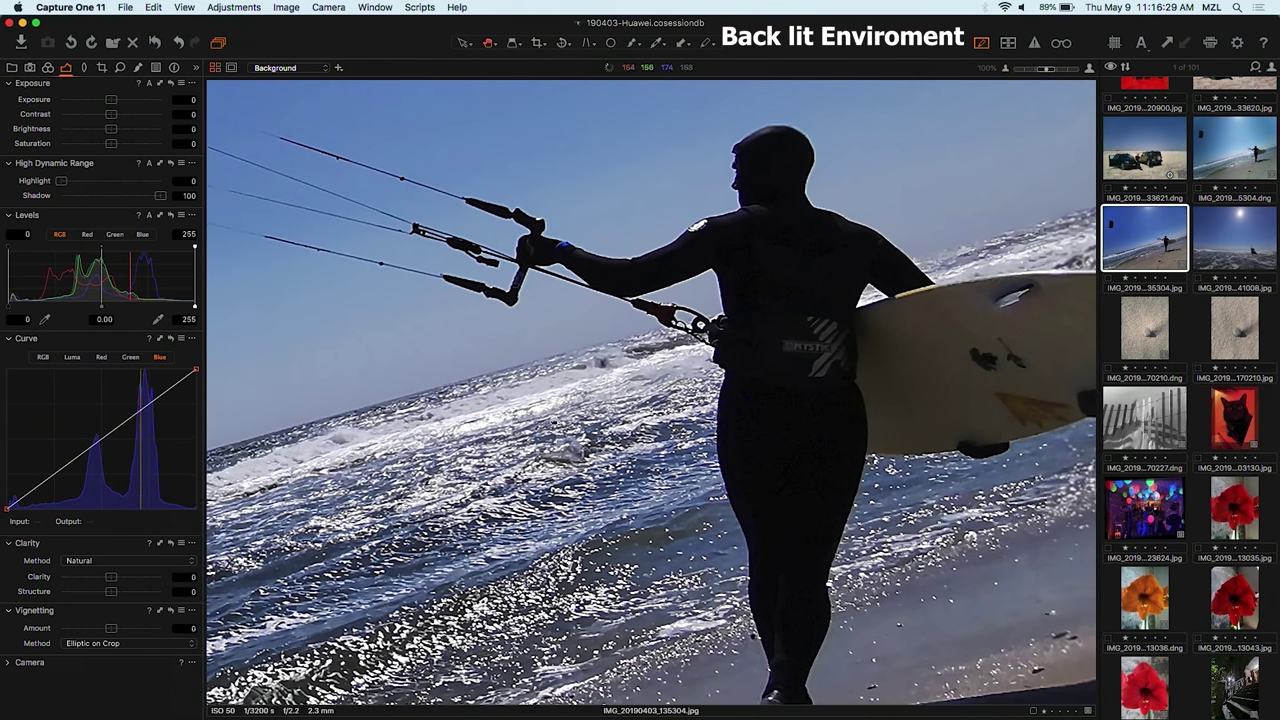
Step: Try a Shadow value of 100 on the raw IMG_20190403_135304.dng, examine the surfer, and set the value back to 0
click(1238, 157)
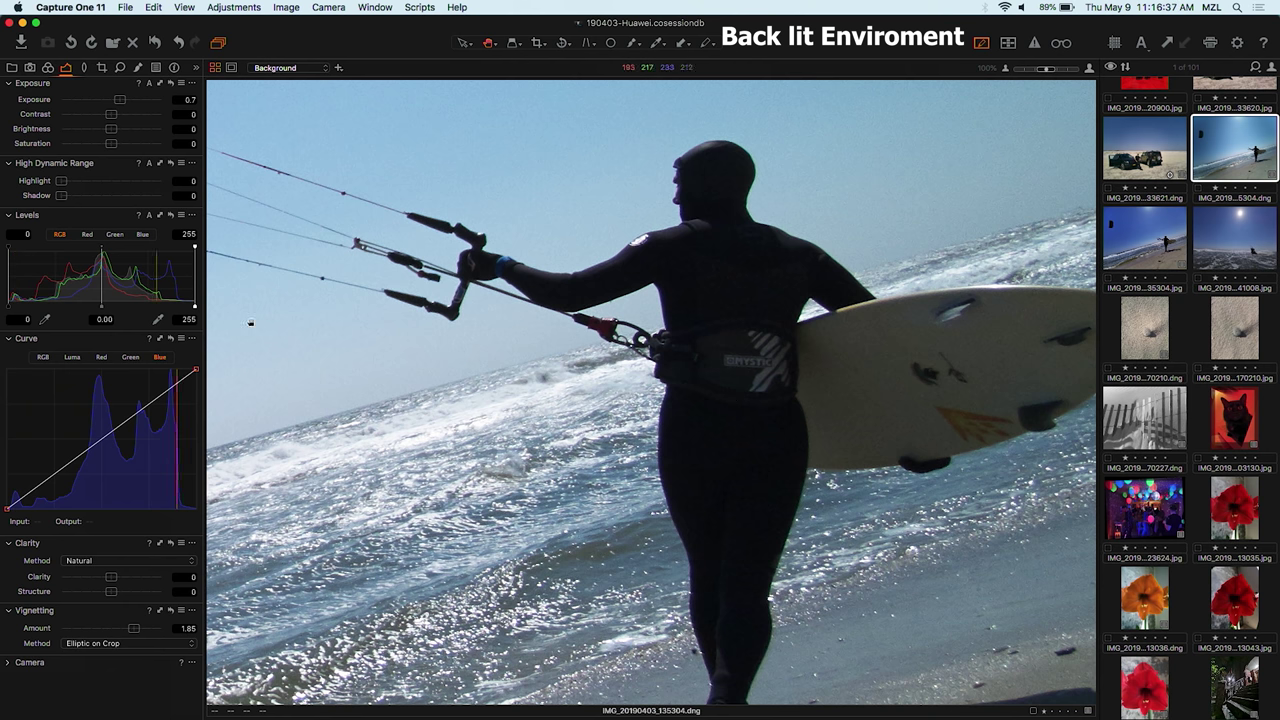
drag(61, 197, 163, 196)
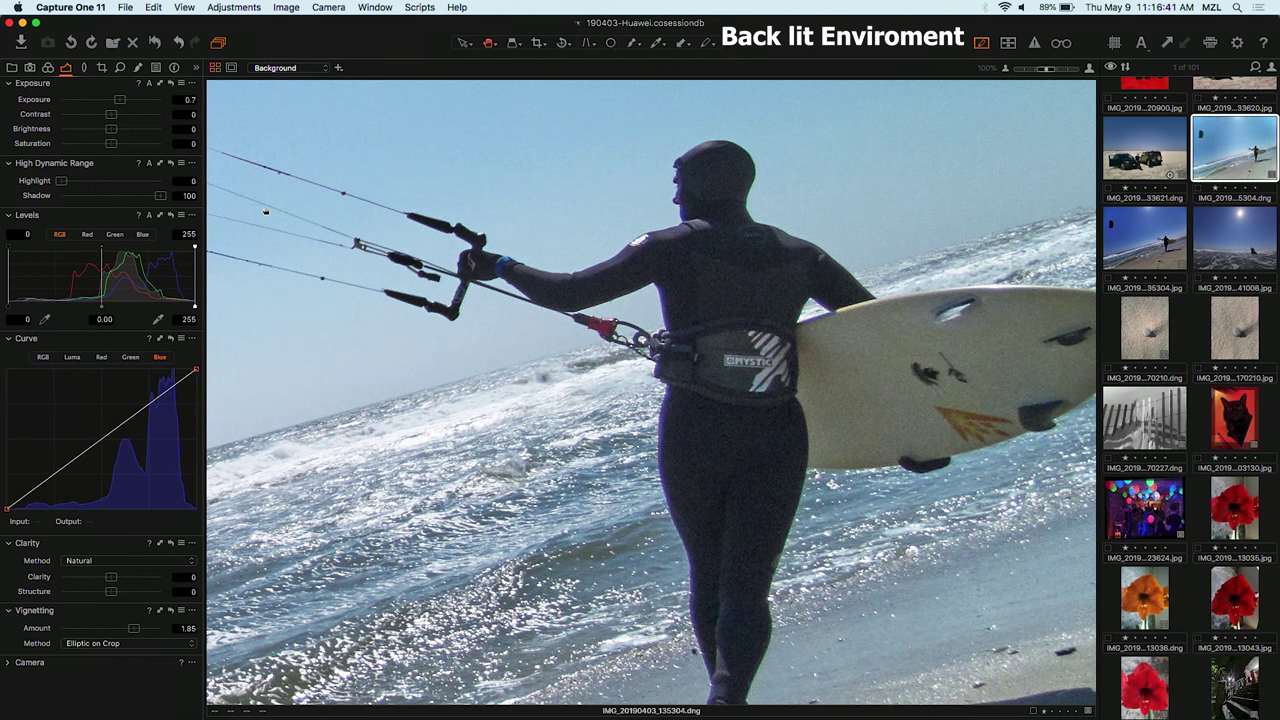
key(super+0)
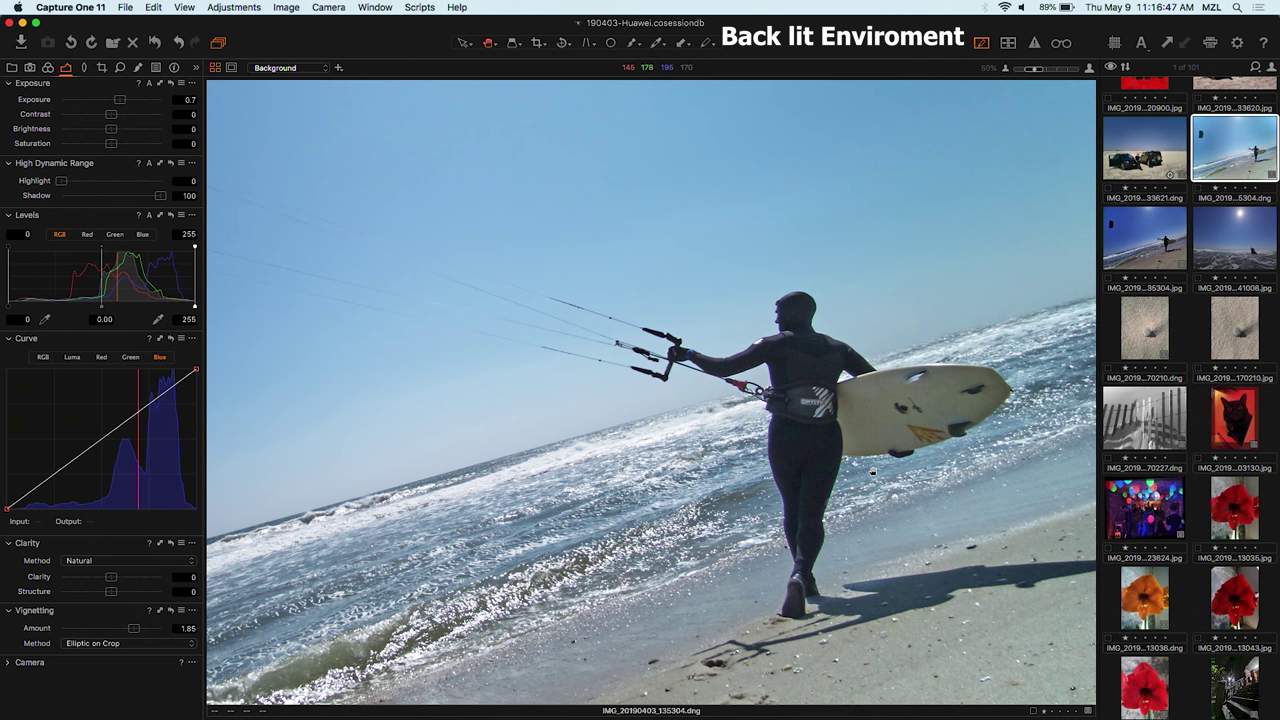
drag(158, 195, 14, 210)
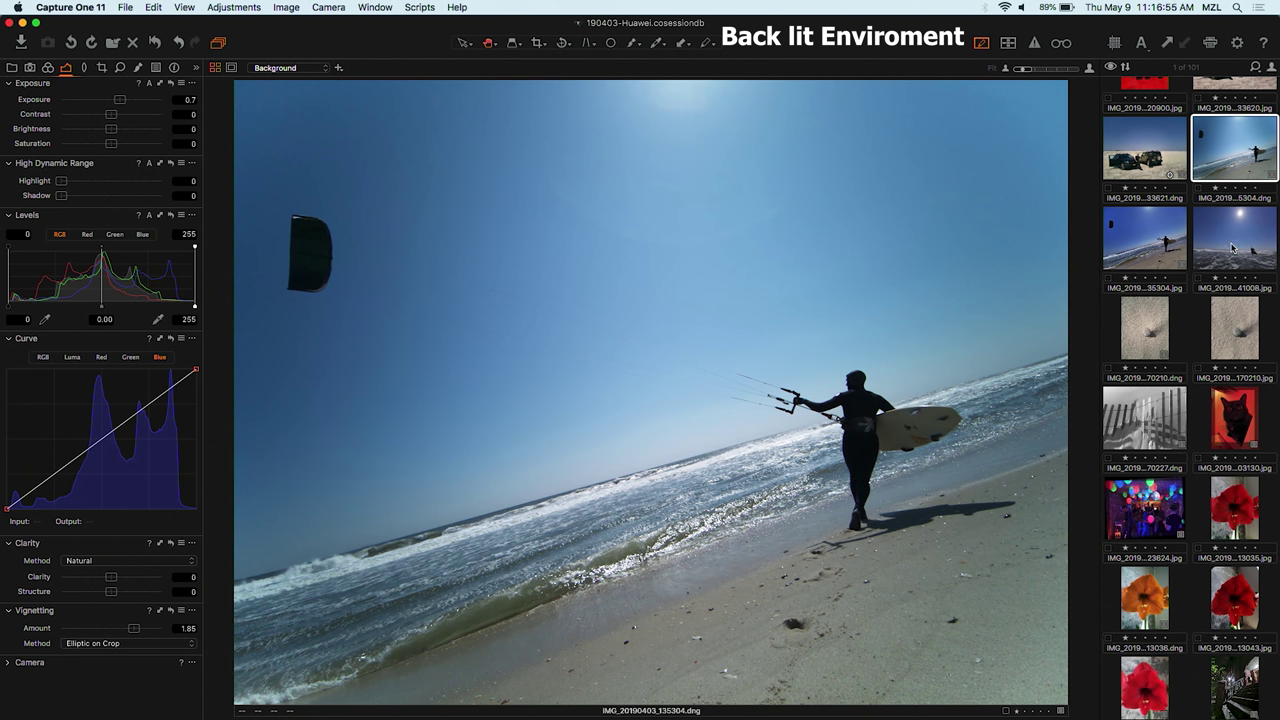
Step: Compare the burst-mode kitesurfer shots IMG_20190403_141047.dng and IMG_20190403_141048.dng in the RAW folder
key(Right)
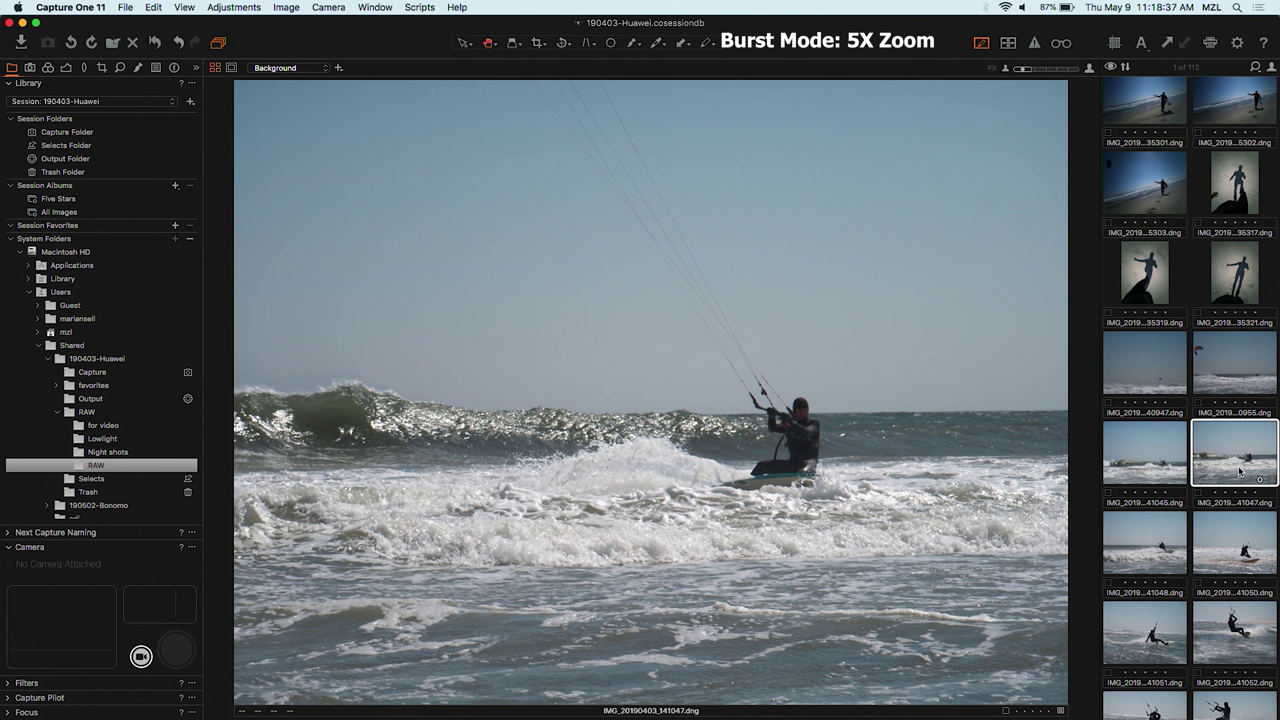
key(Right)
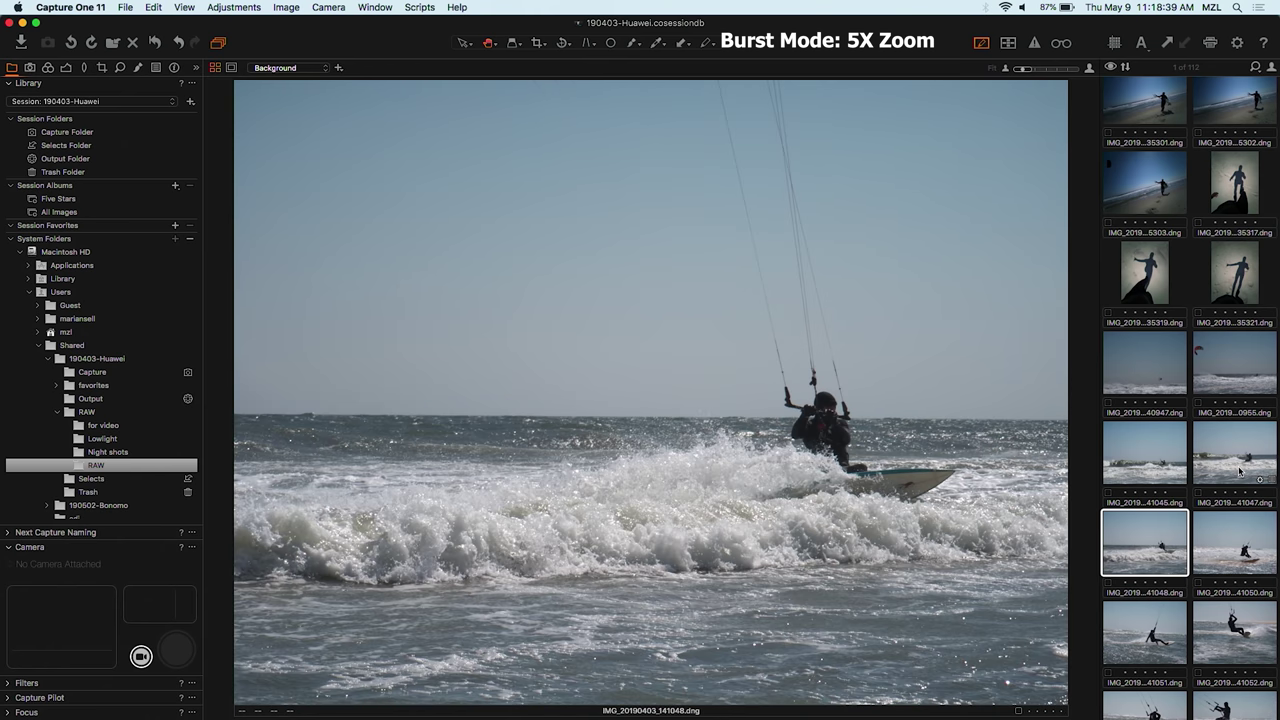
key(Left)
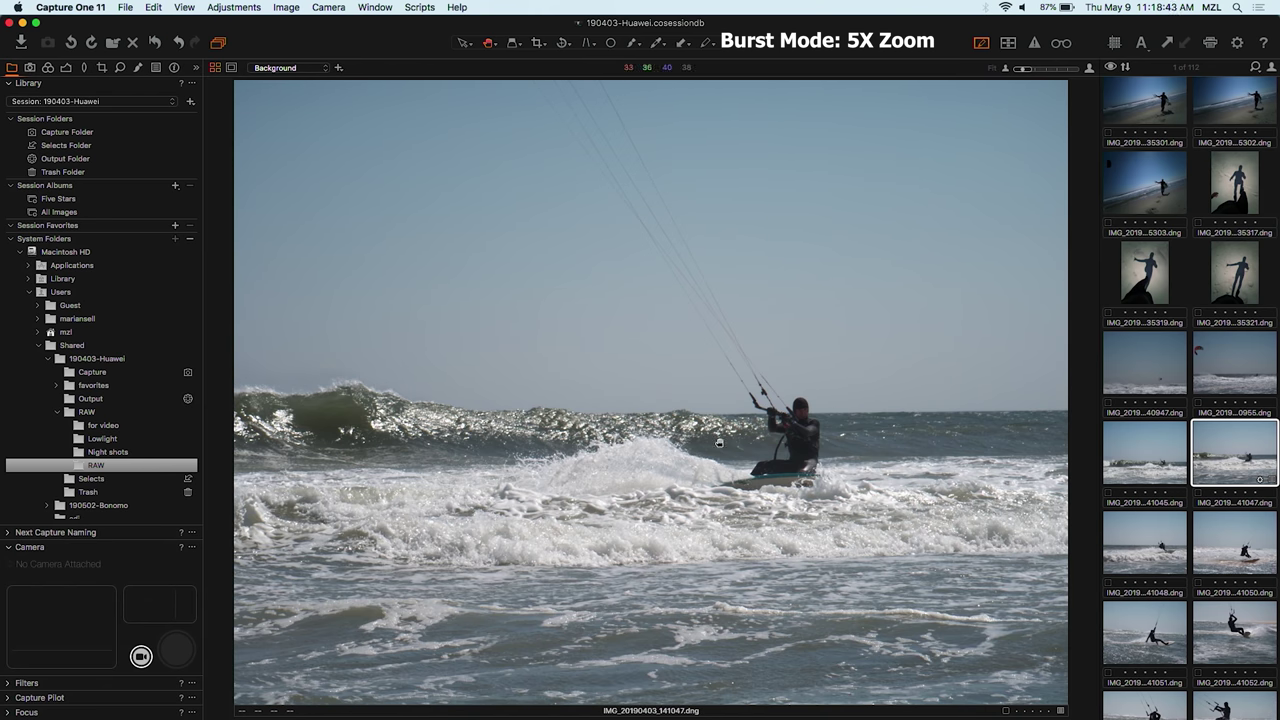
key(Right)
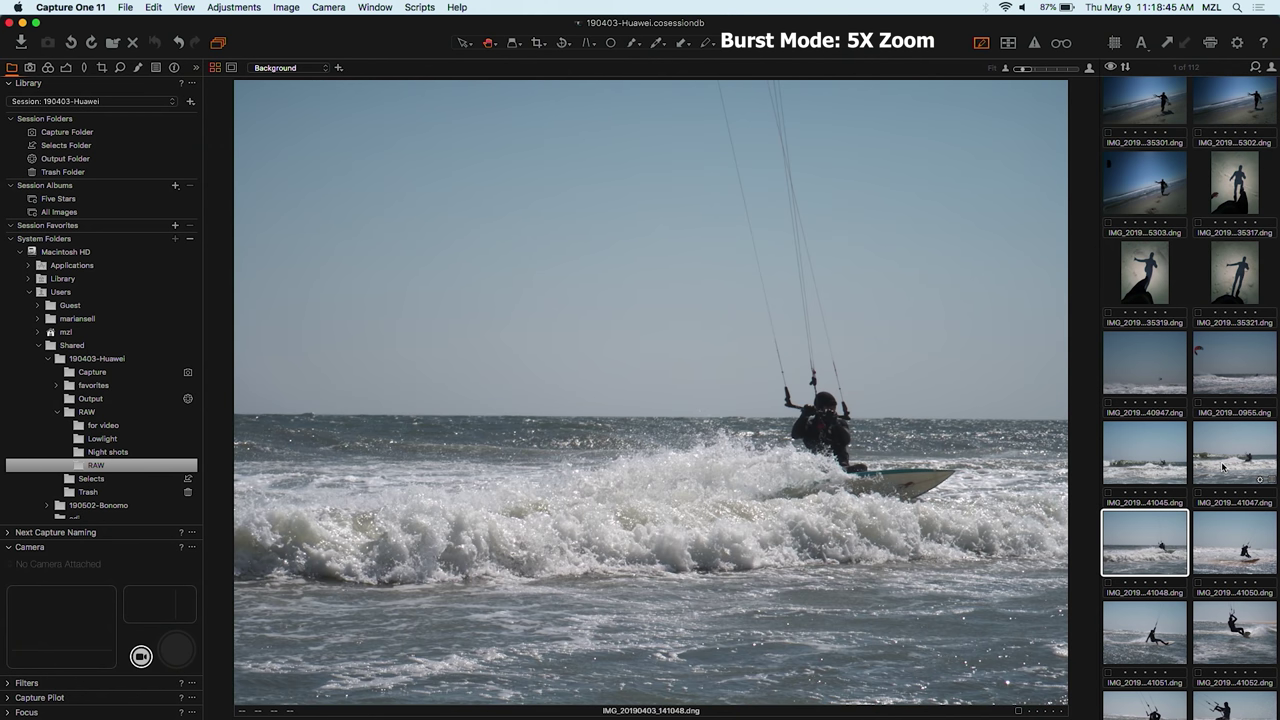
Step: Review the 5X zoom kitesurfer burst forward to IMG_20190403_141054.dng and back to IMG_20190403_141047.dng
key(Right)
key(Right)
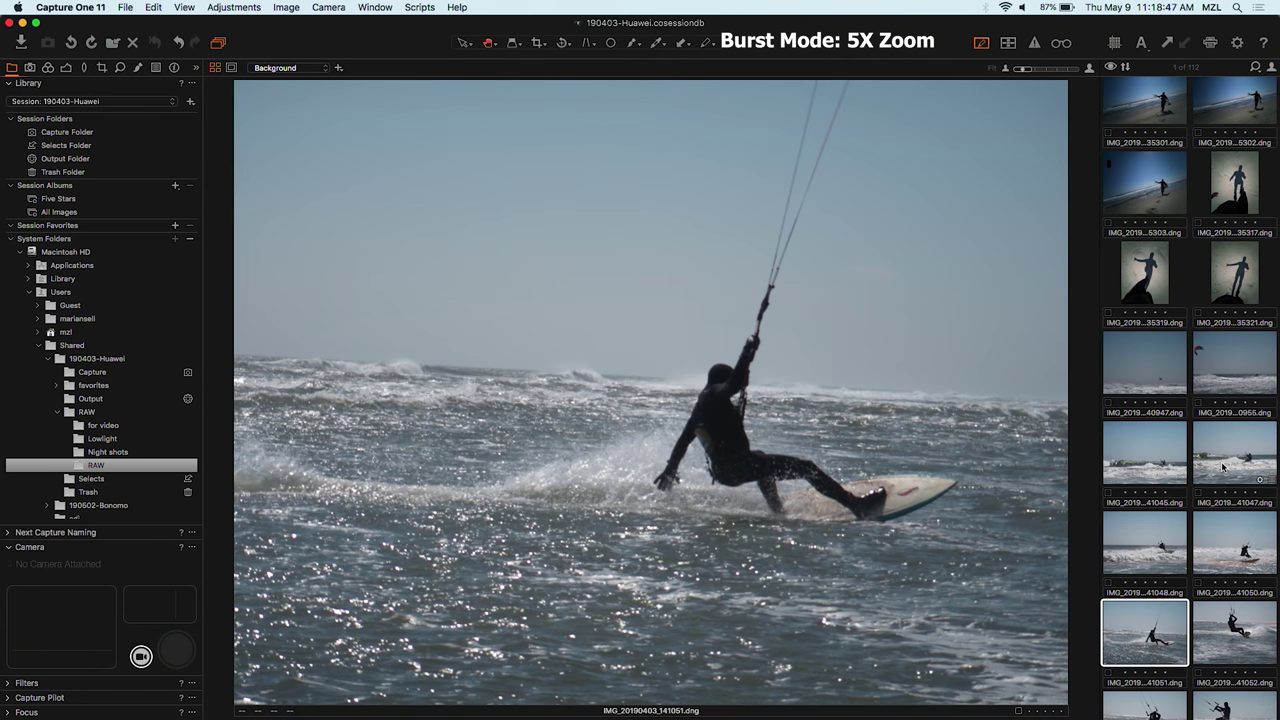
key(Right)
key(Right)
key(Right)
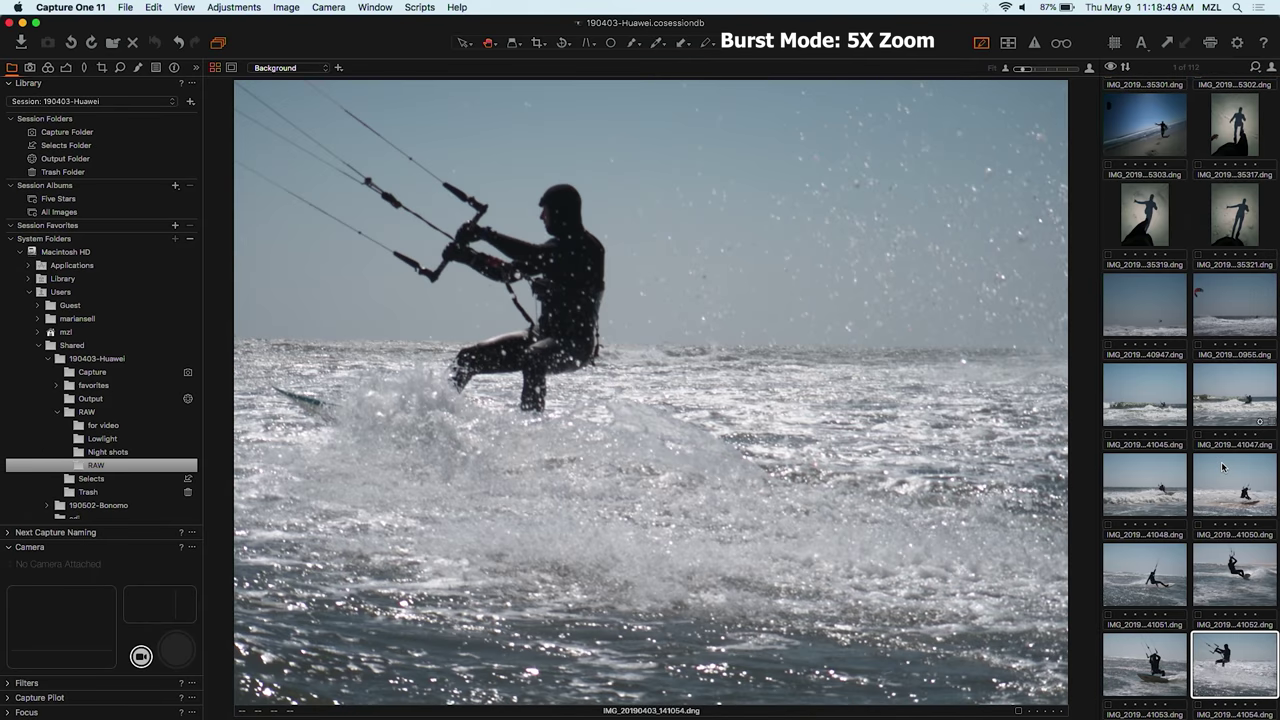
key(Left)
key(Left)
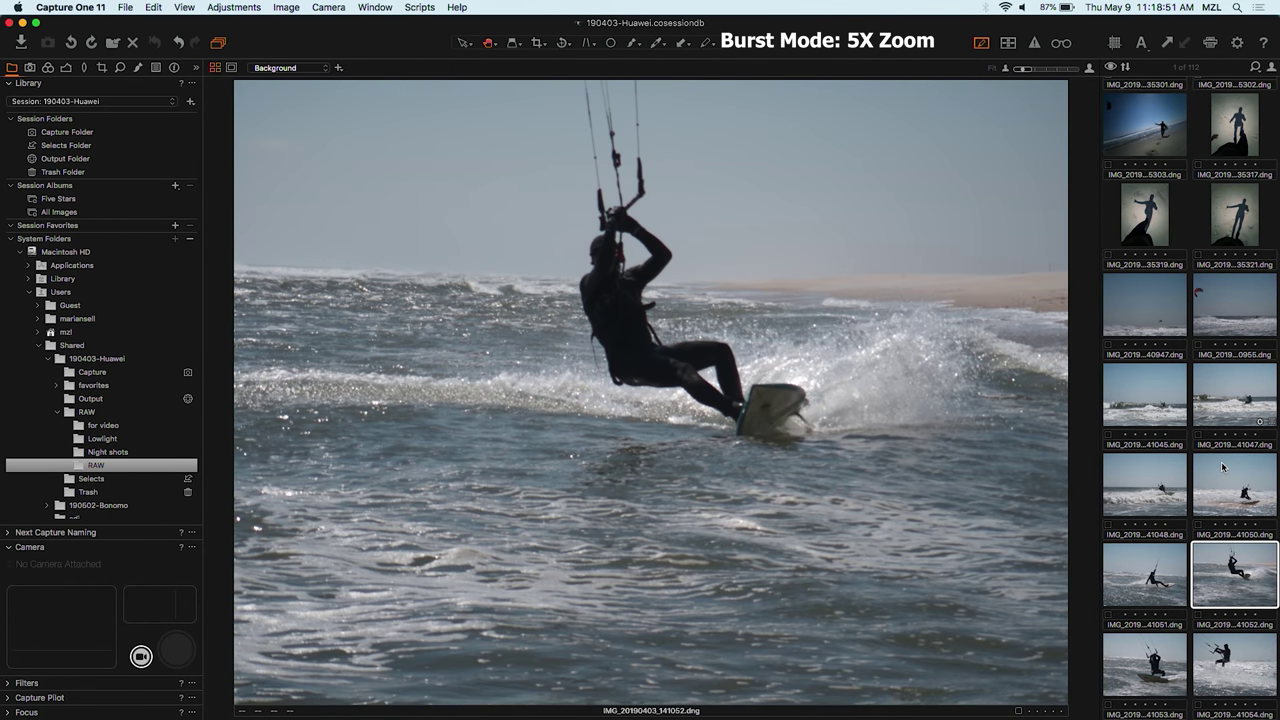
key(Left)
key(Left)
key(Left)
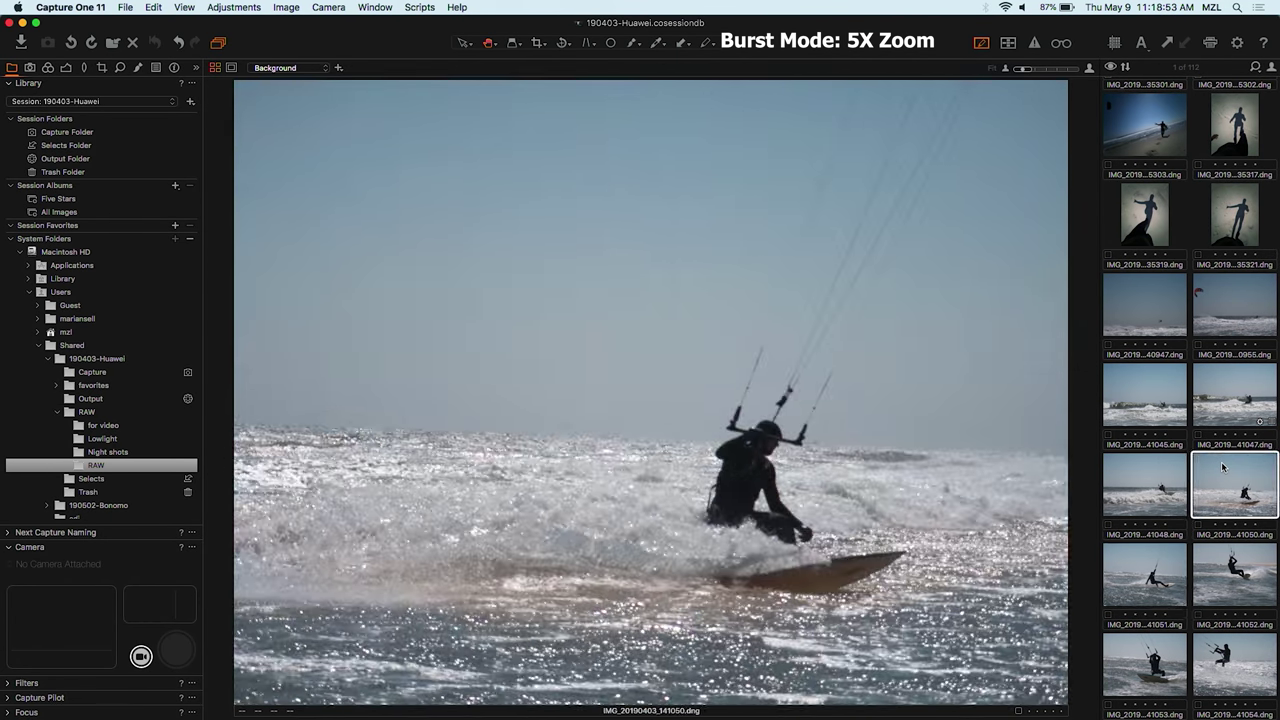
key(Left)
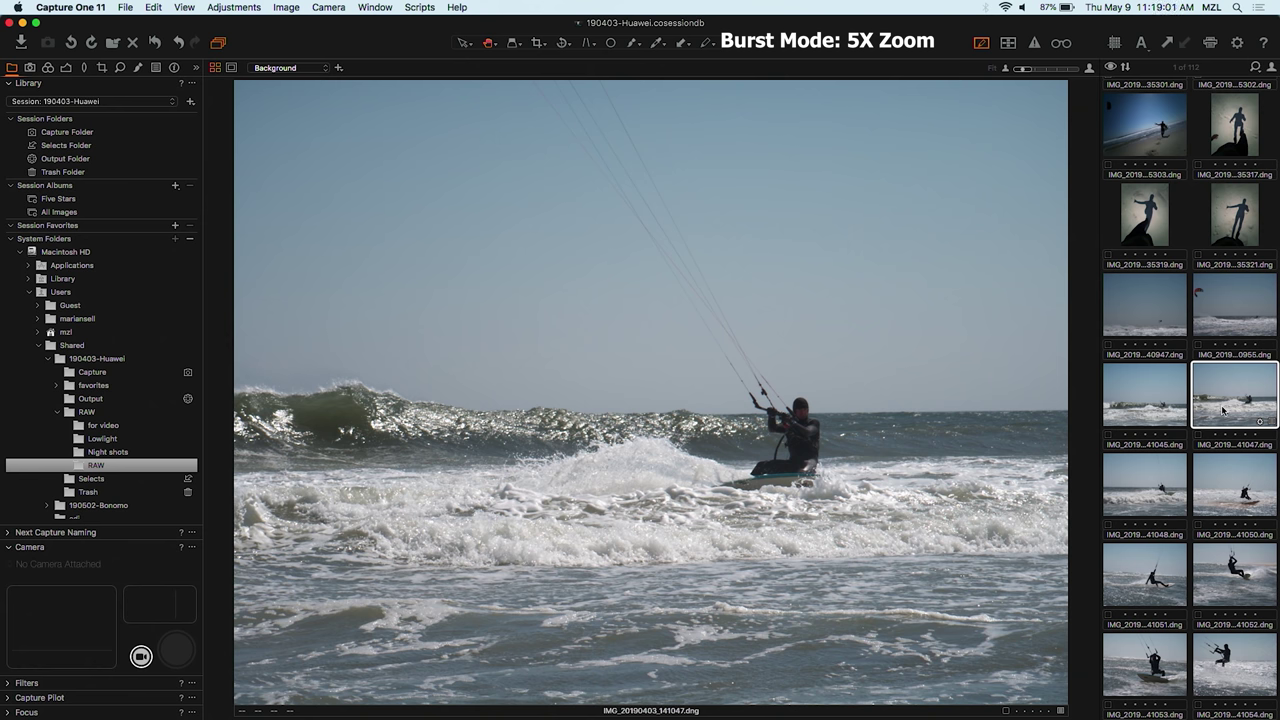
Step: Compare IMG_20190403_141047.dng with the preceding burst shot and examine its kitesurfer at 100%
key(Left)
key(Right)
key(Left)
key(Right)
double_click(684, 417)
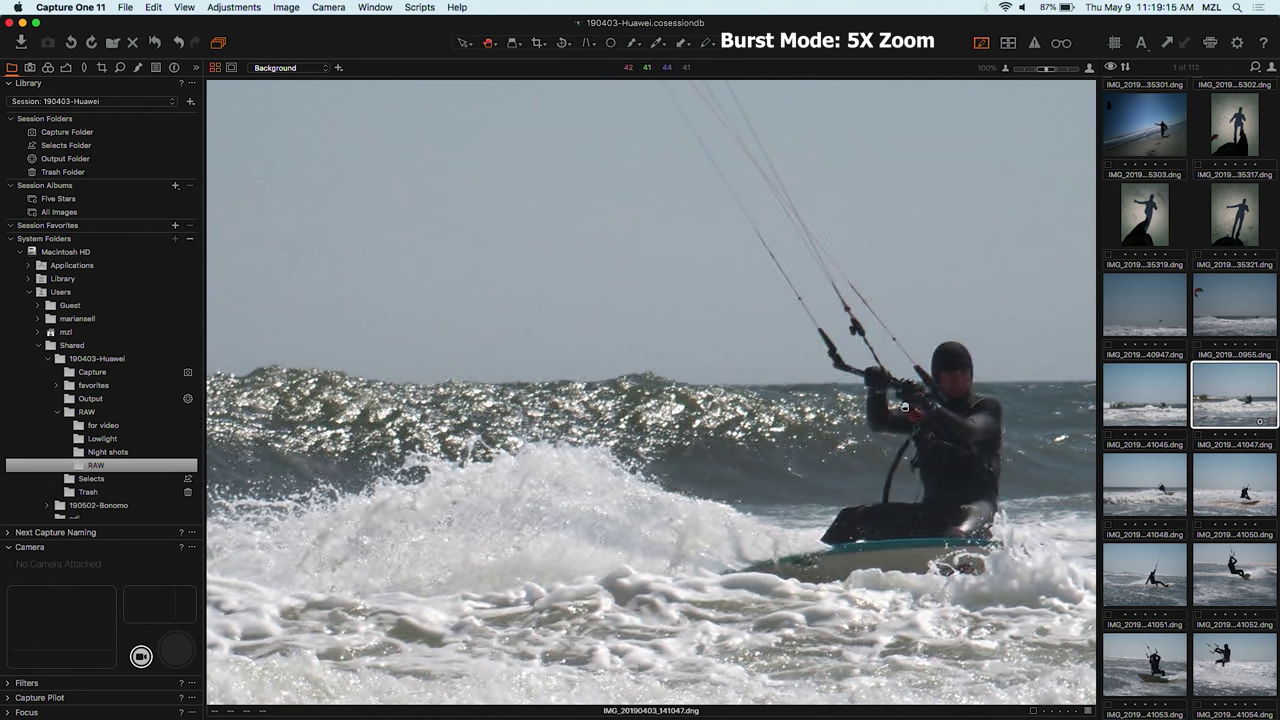
scroll(846, 450, right, 3)
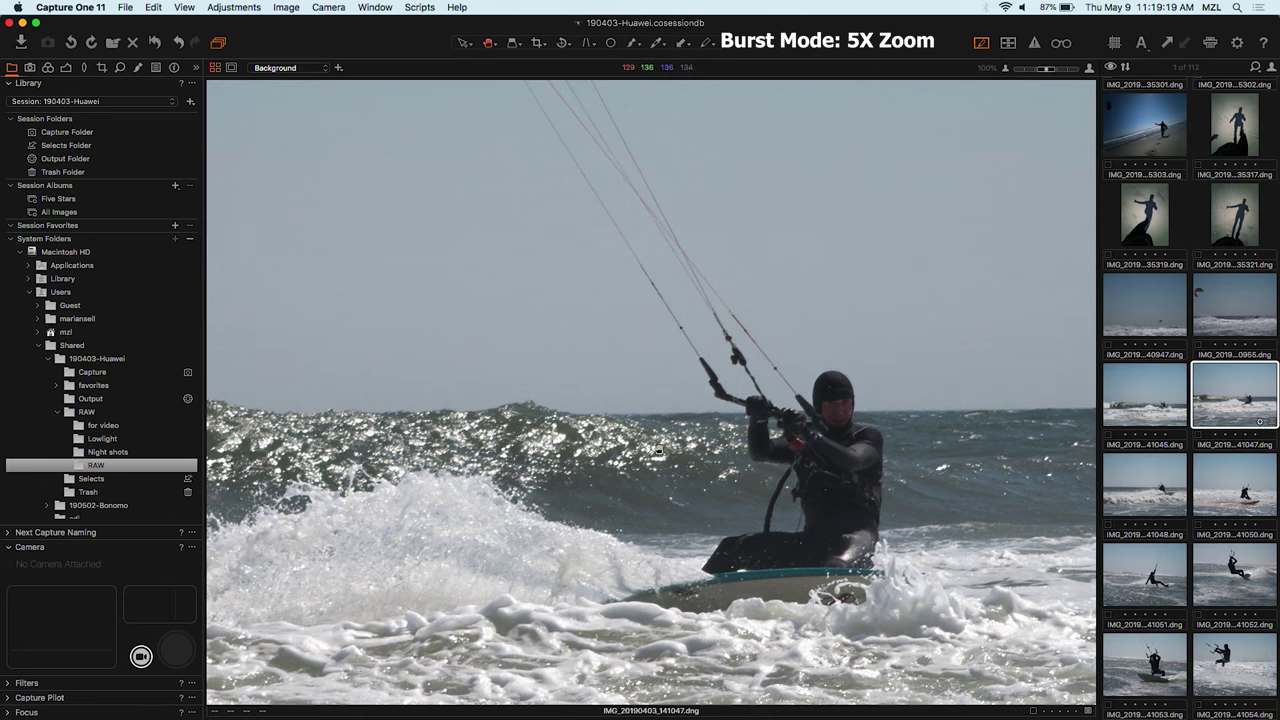
scroll(427, 441, down, 3)
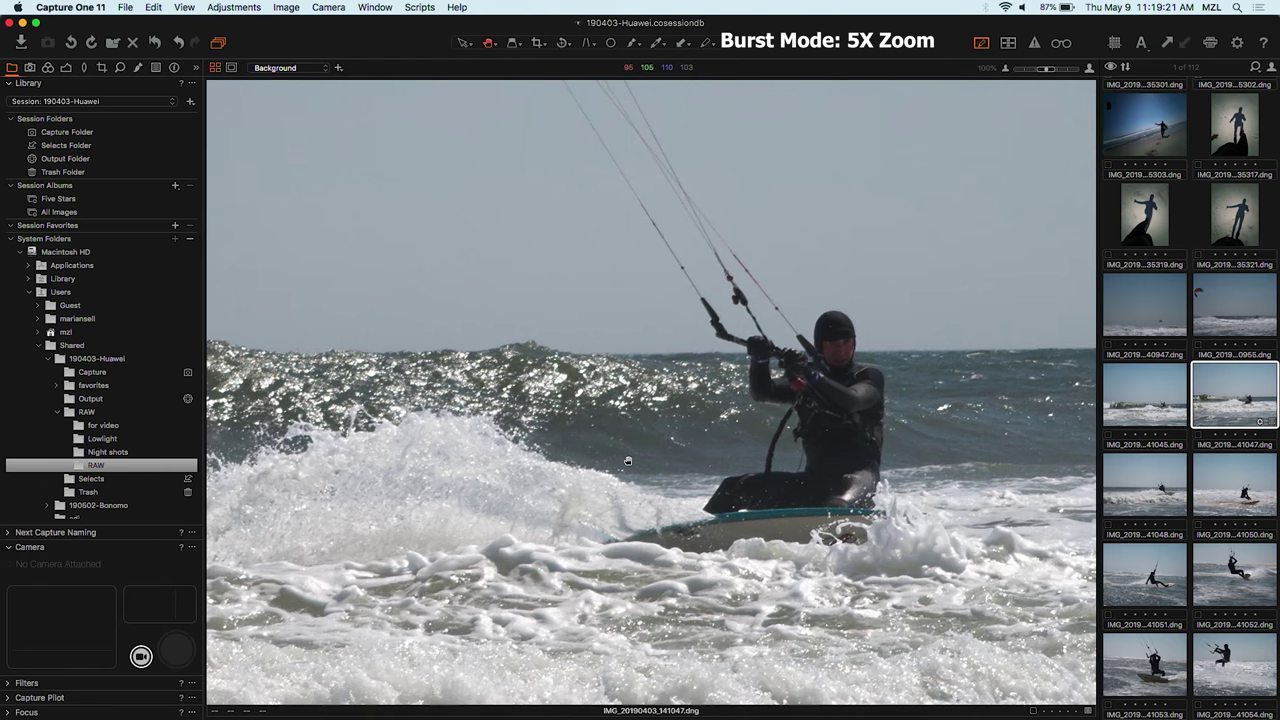
key(z)
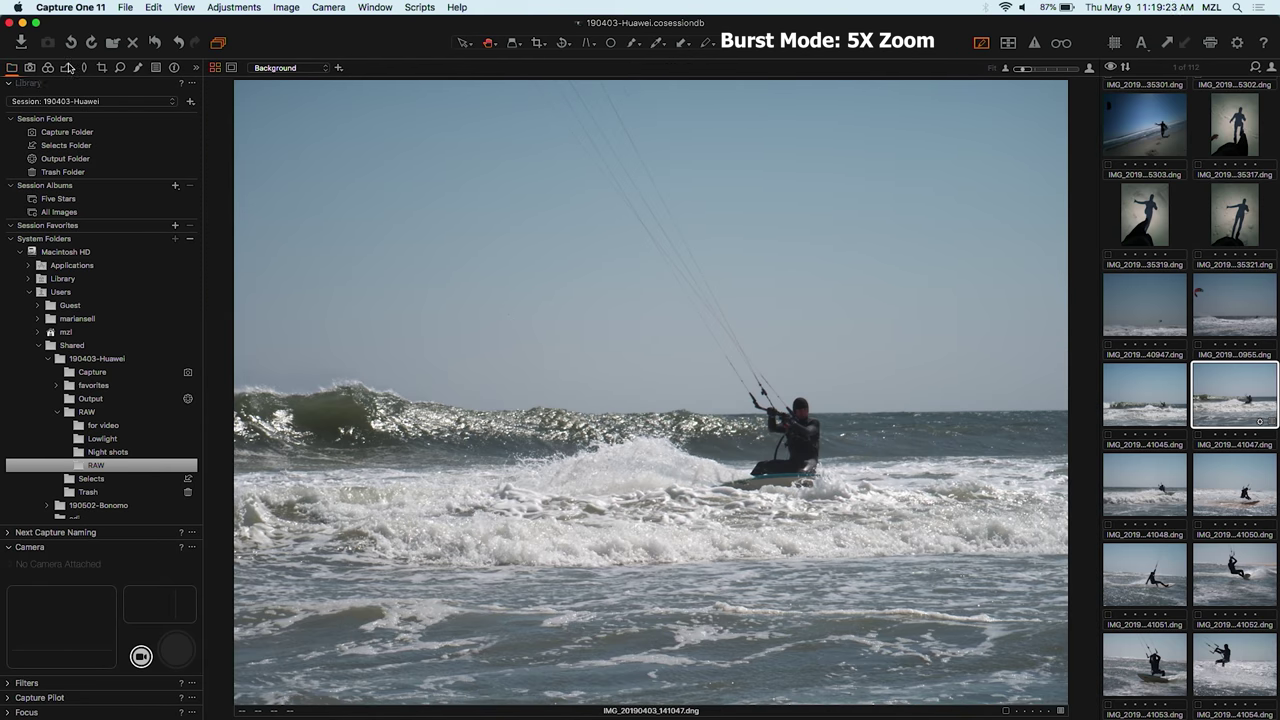
Step: Convert IMG_20190403_141047.dng to black and white with Saturation -100, Contrast 32 and Brightness -31
click(66, 67)
drag(111, 143, 44, 148)
drag(111, 114, 82, 129)
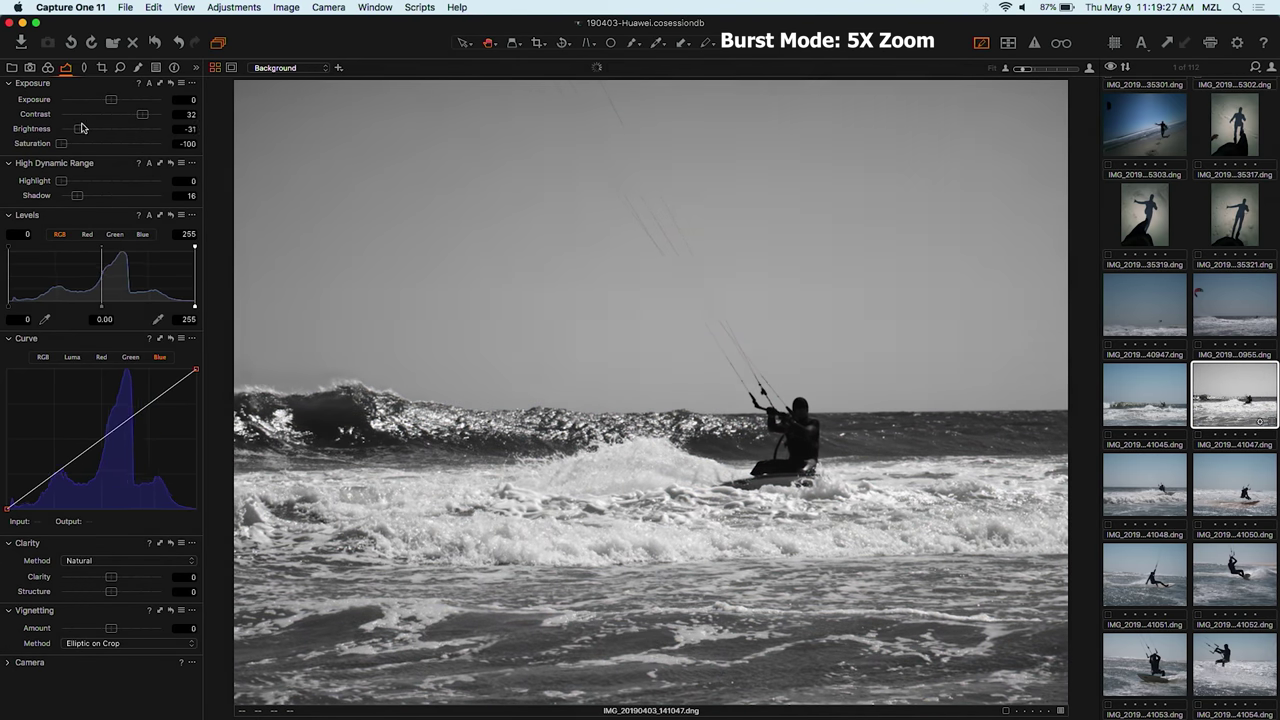
Step: Look through the unedited kitesurfer shots from IMG_20190403_141048.dng to IMG_20190403_141054.dng, and go back through the series
click(1222, 511)
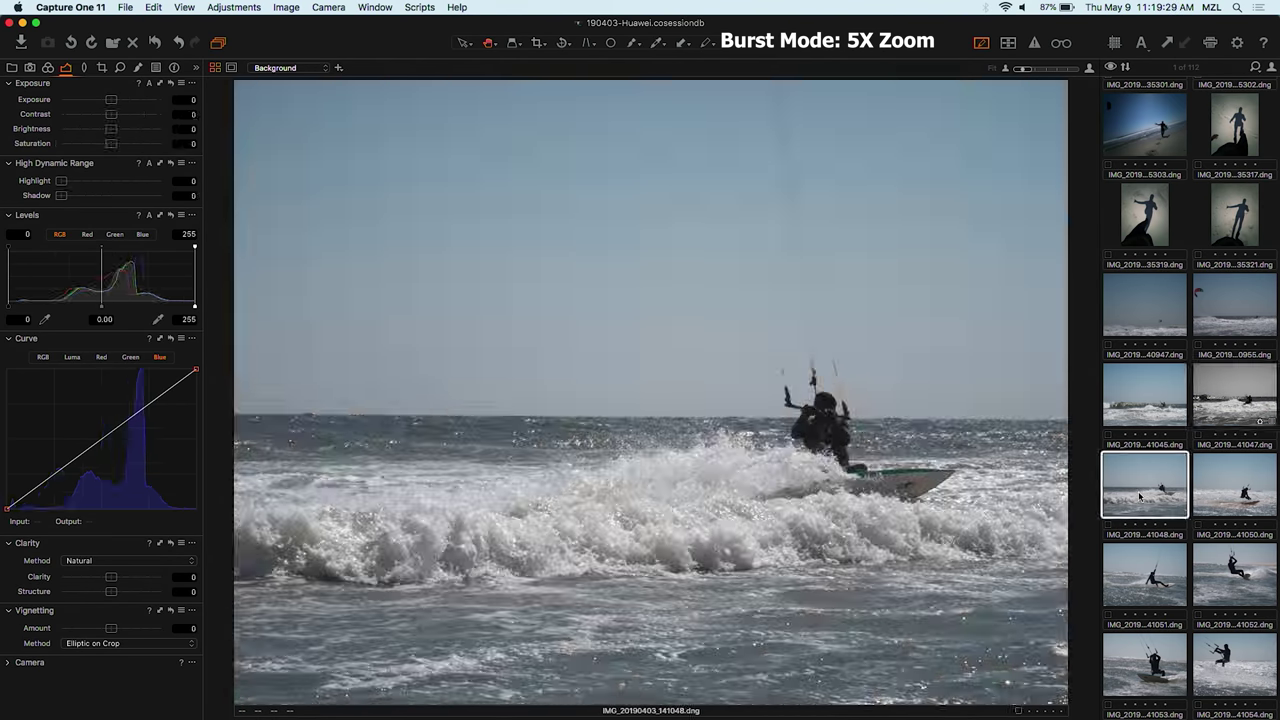
key(Right)
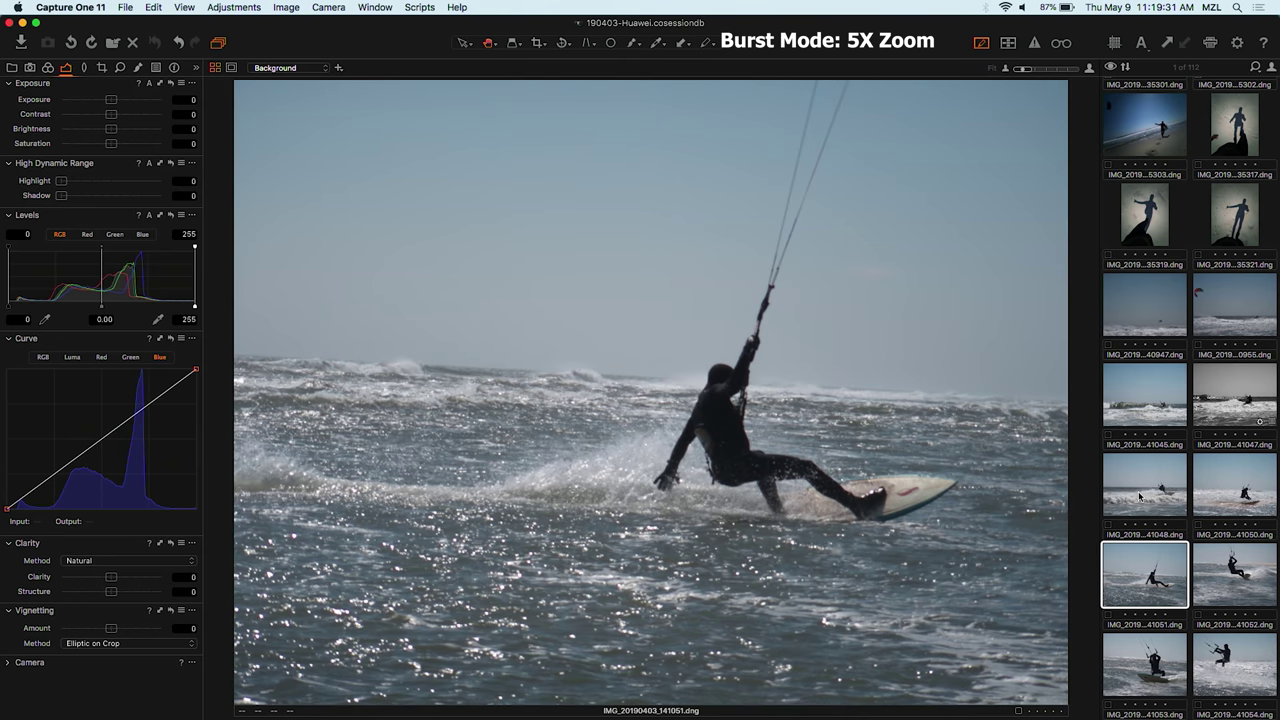
key(Right)
key(Right)
key(Right)
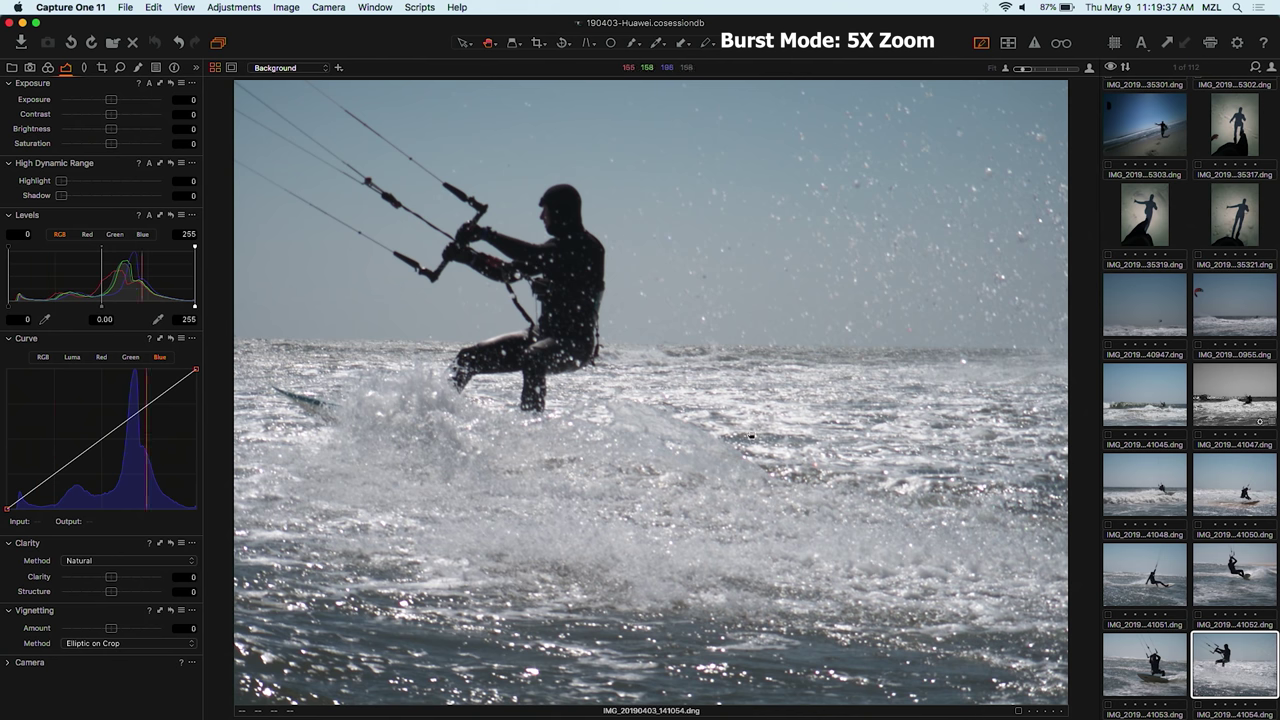
key(Left)
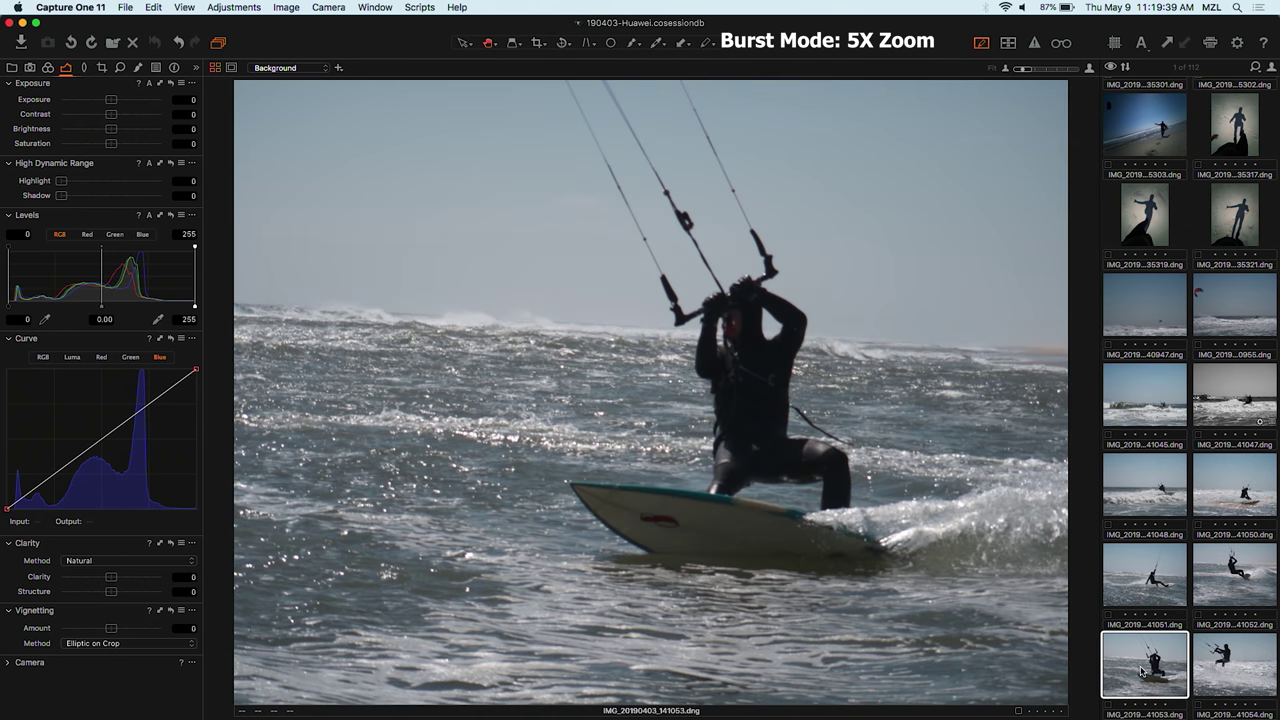
key(Left)
key(Left)
key(Left)
key(Left)
key(Left)
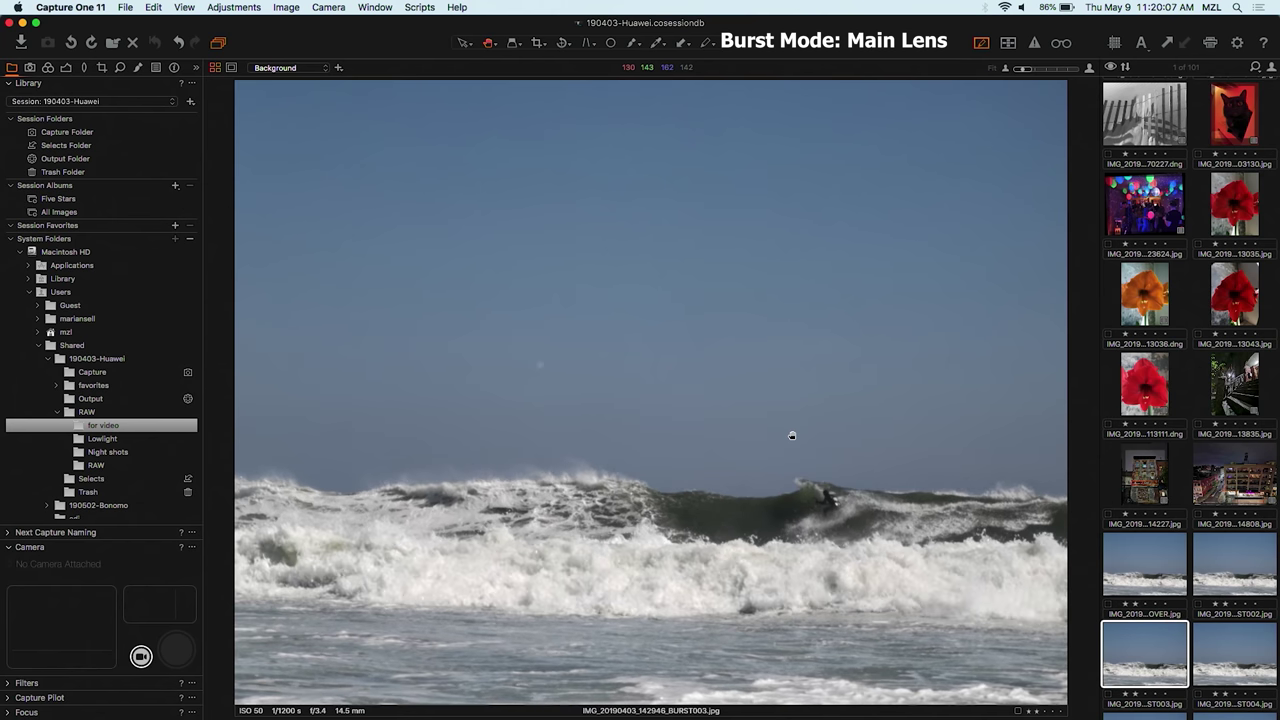
Step: Compare the opening main-lens burst frames, BURST001_COVER and BURST002 of IMG_20190403_142946, in the for video folder
key(Left)
key(Left)
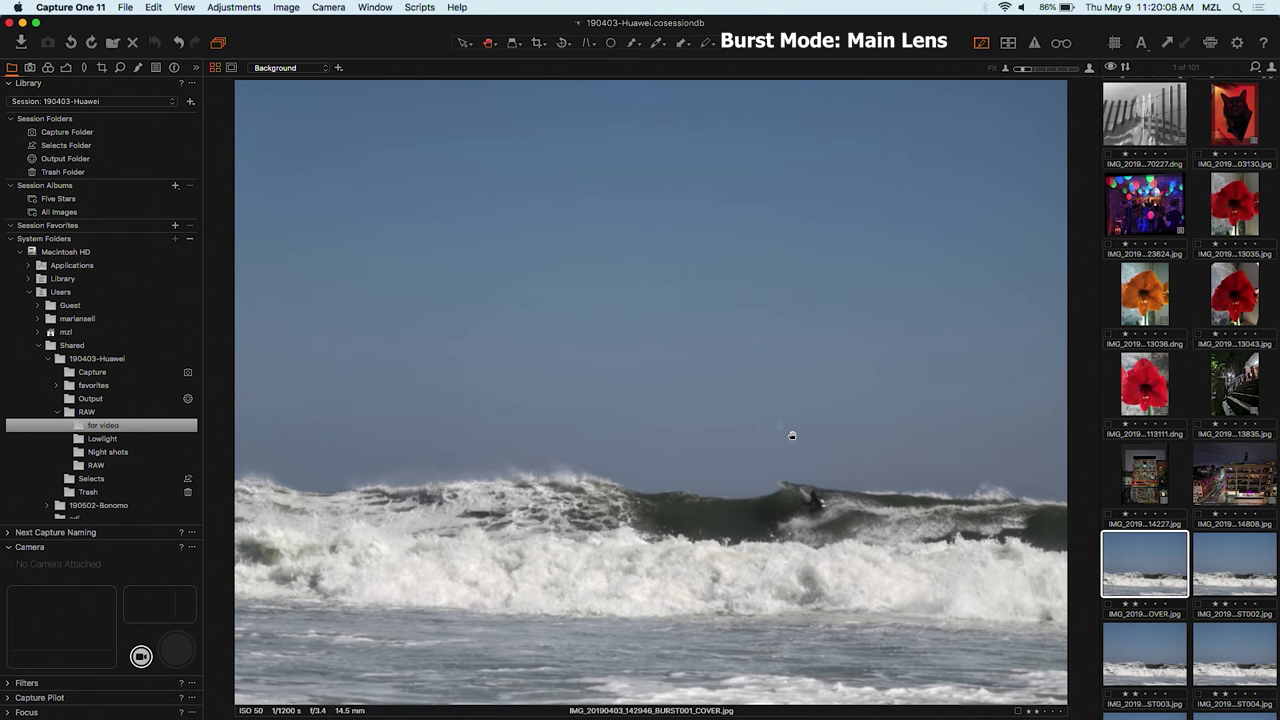
key(Right)
key(Left)
key(Right)
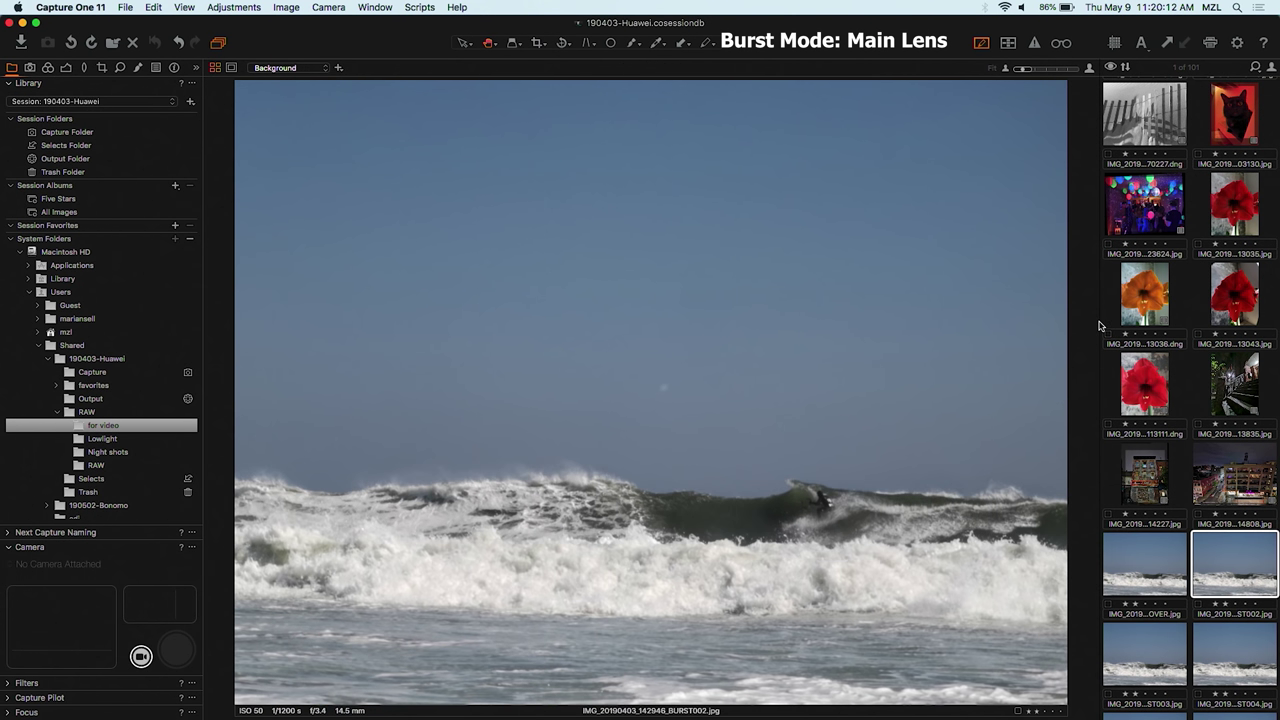
Step: Play through the IMG_20190403_142946 burst frame by frame up to BURST063 and examine the kitesurfer there at 100%
key(Right)
key(Right)
key(Right)
key(Right)
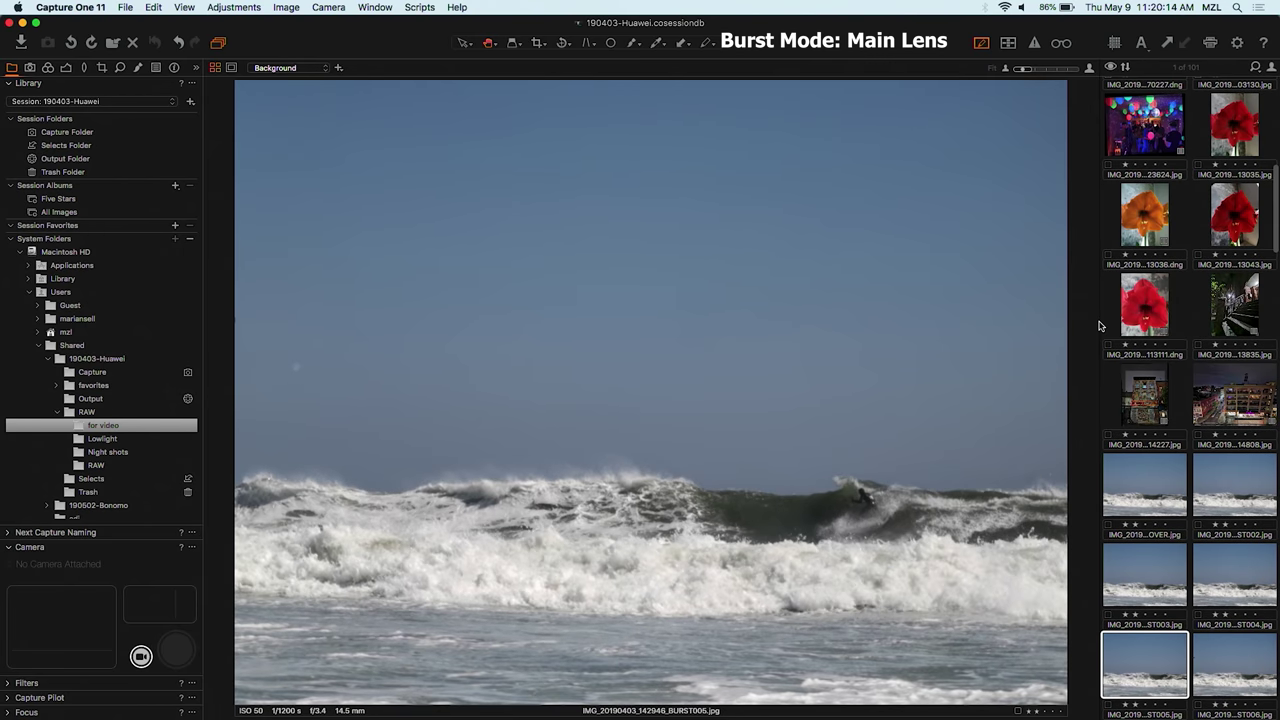
key(Right)
key(Right)
key(Right)
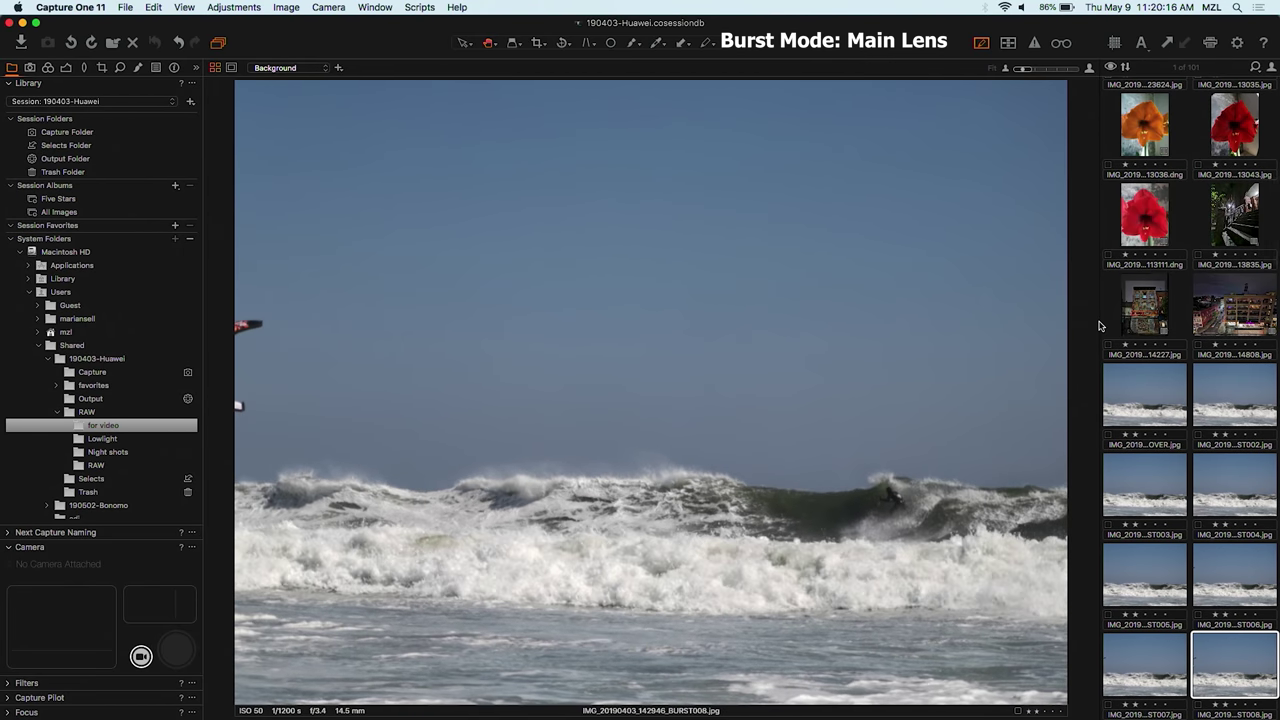
key(Right)
key(Right)
key(Right)
key(Right)
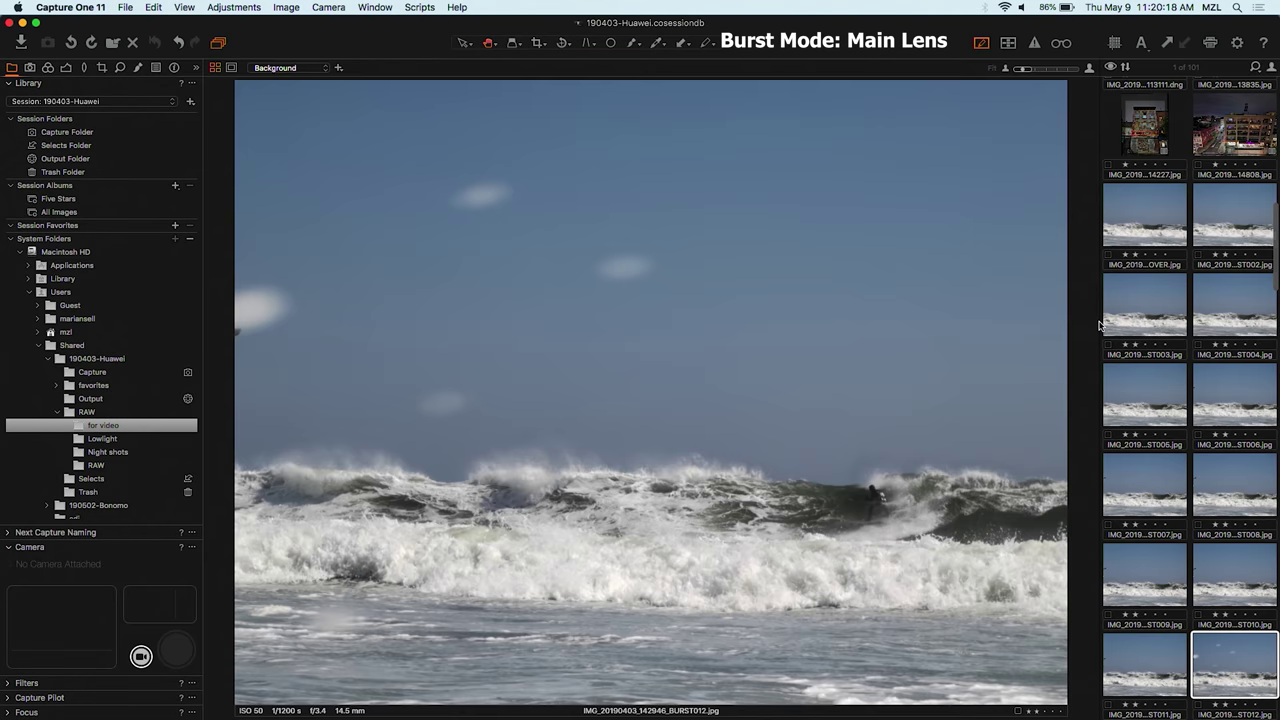
key(Right)
key(Right)
key(Right)
key(Right)
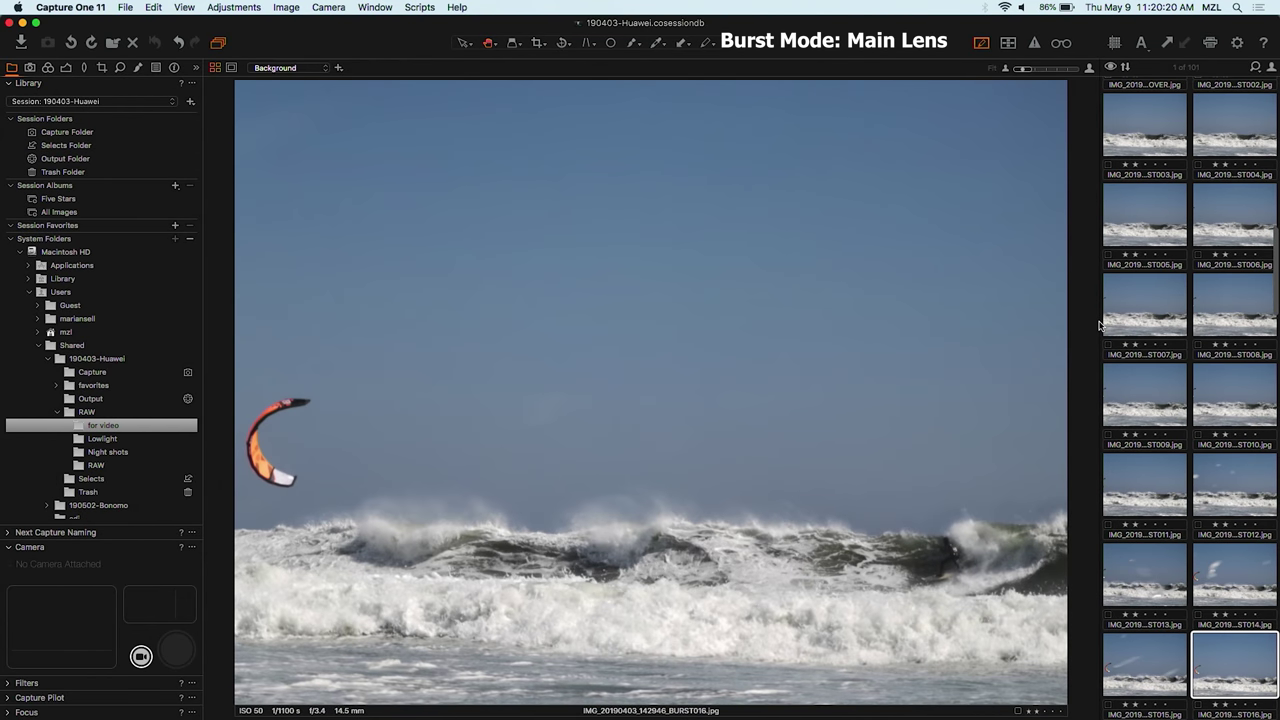
key(Right)
key(Right)
key(Right)
key(Right)
key(Right)
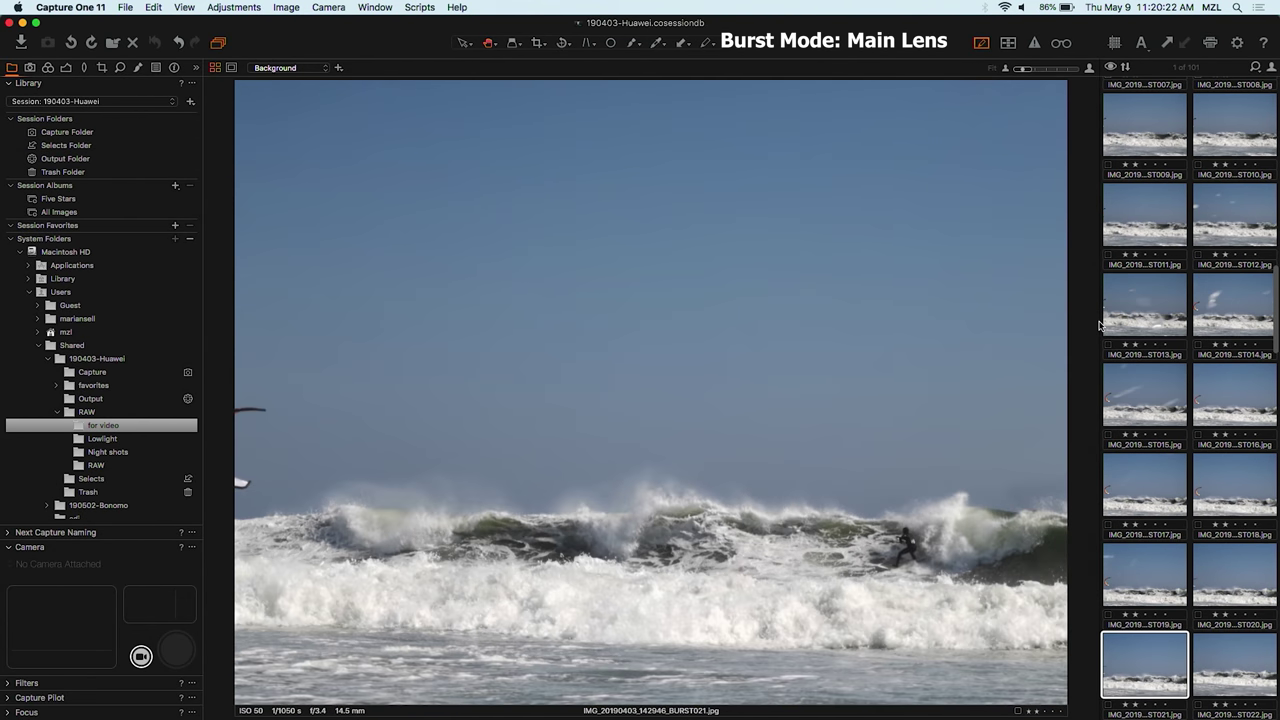
key(Right)
key(Right)
key(Right)
key(Right)
key(Right)
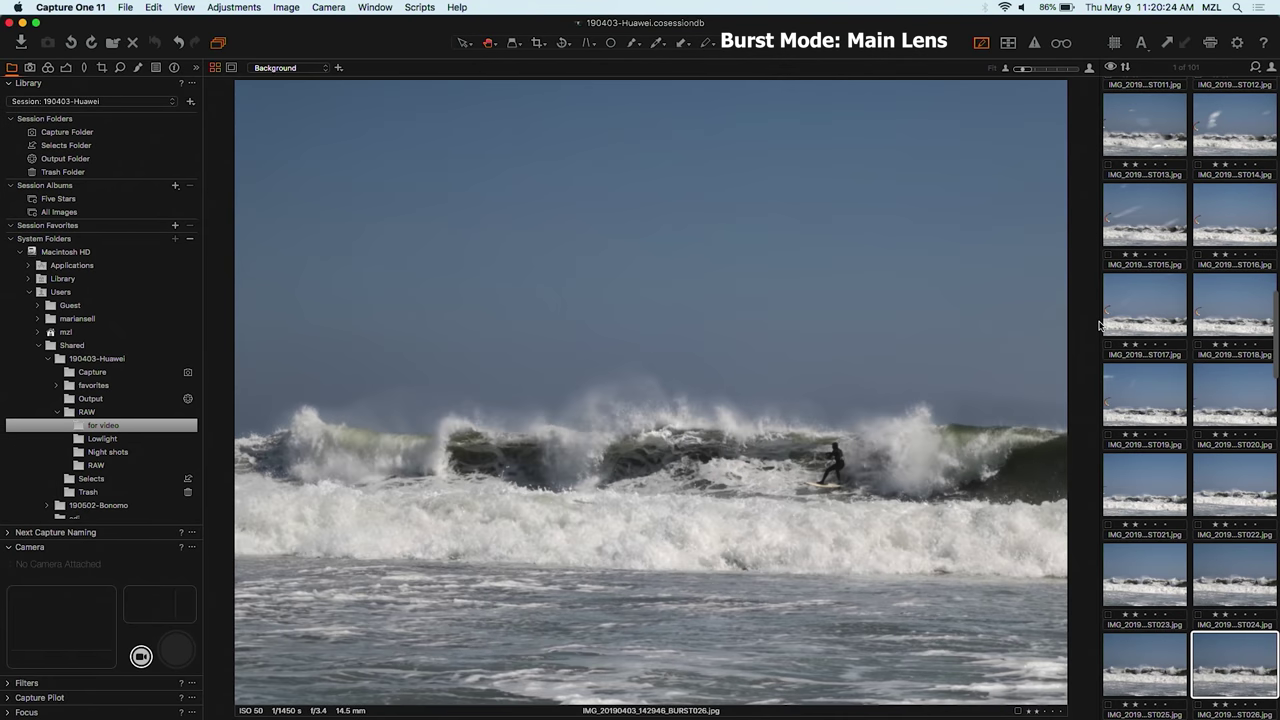
key(Right)
key(Right)
key(Right)
key(Right)
key(Right)
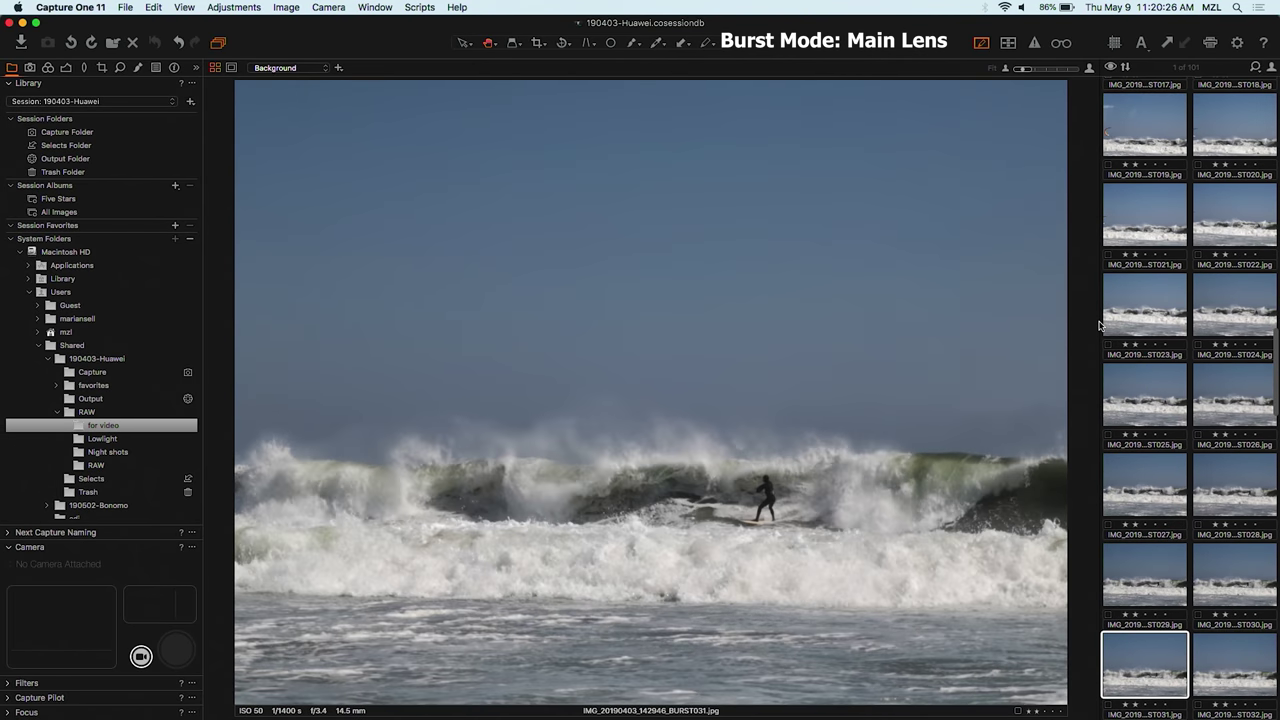
key(Right)
key(Right)
key(Right)
key(Right)
key(Right)
key(Right)
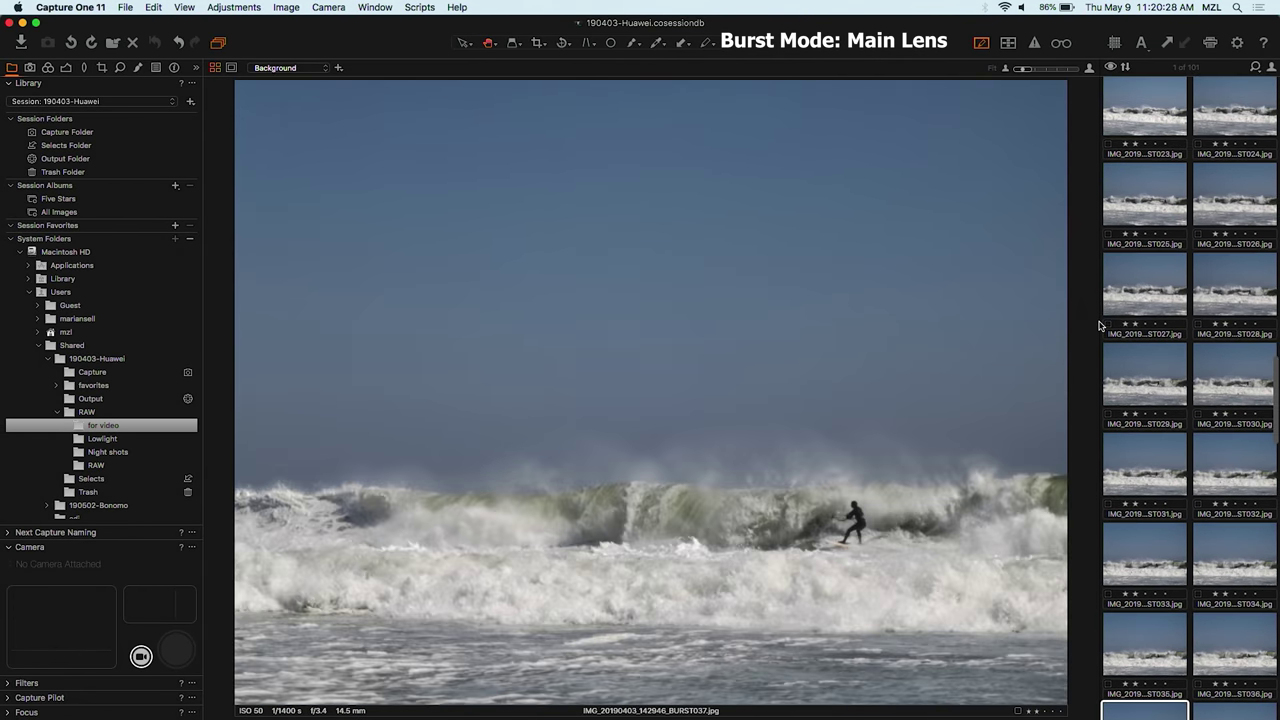
key(Right)
key(Right)
key(Right)
key(Right)
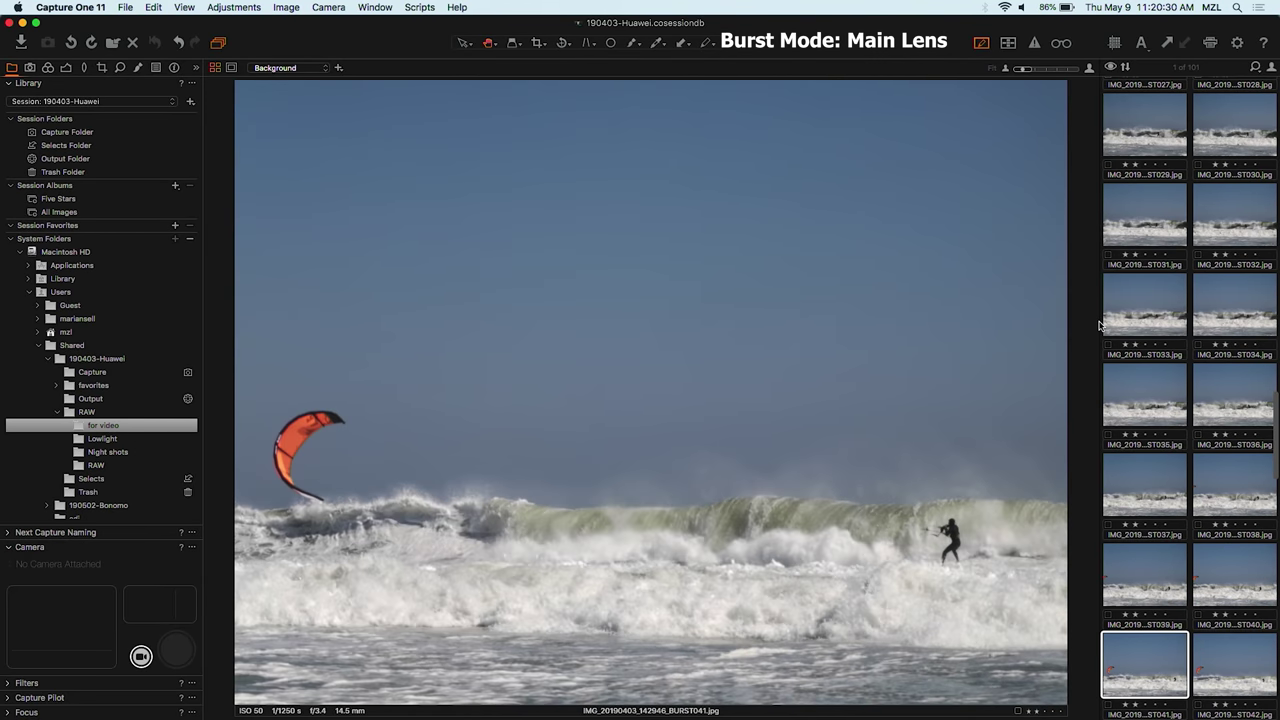
key(Right)
key(Right)
key(Right)
key(Right)
key(Right)
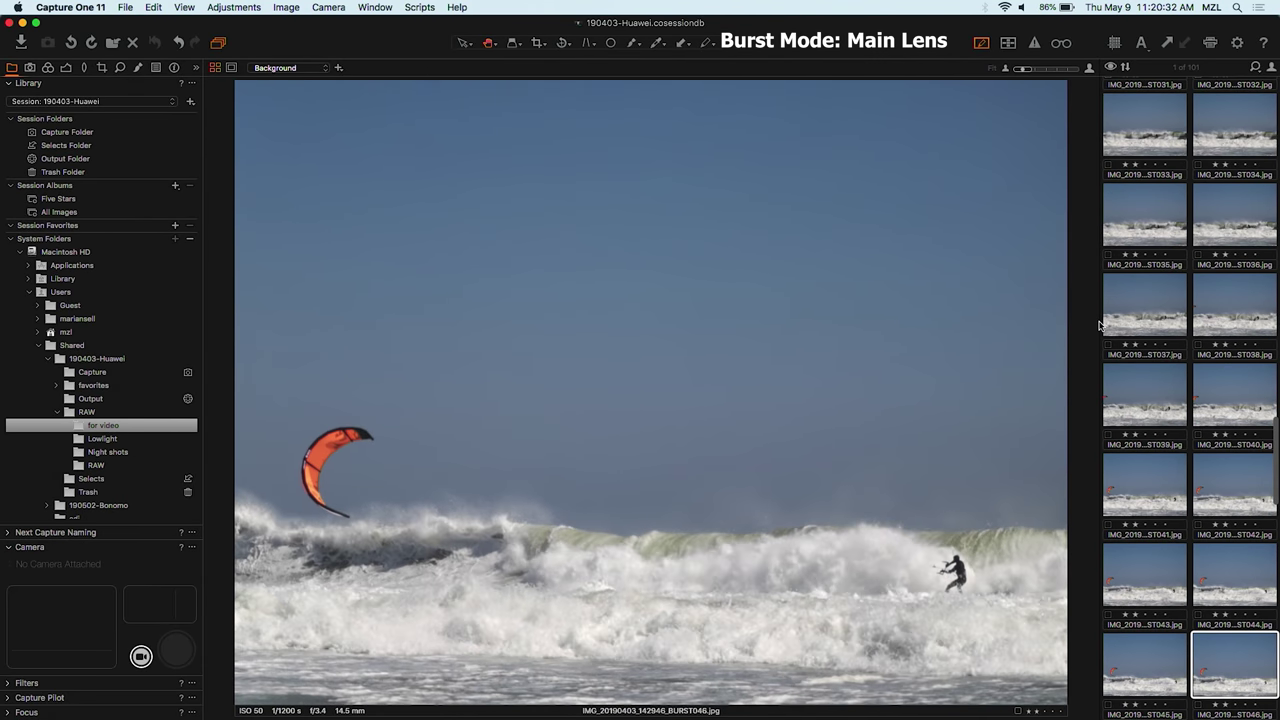
key(Right)
key(Right)
key(Right)
key(Right)
key(Right)
key(Right)
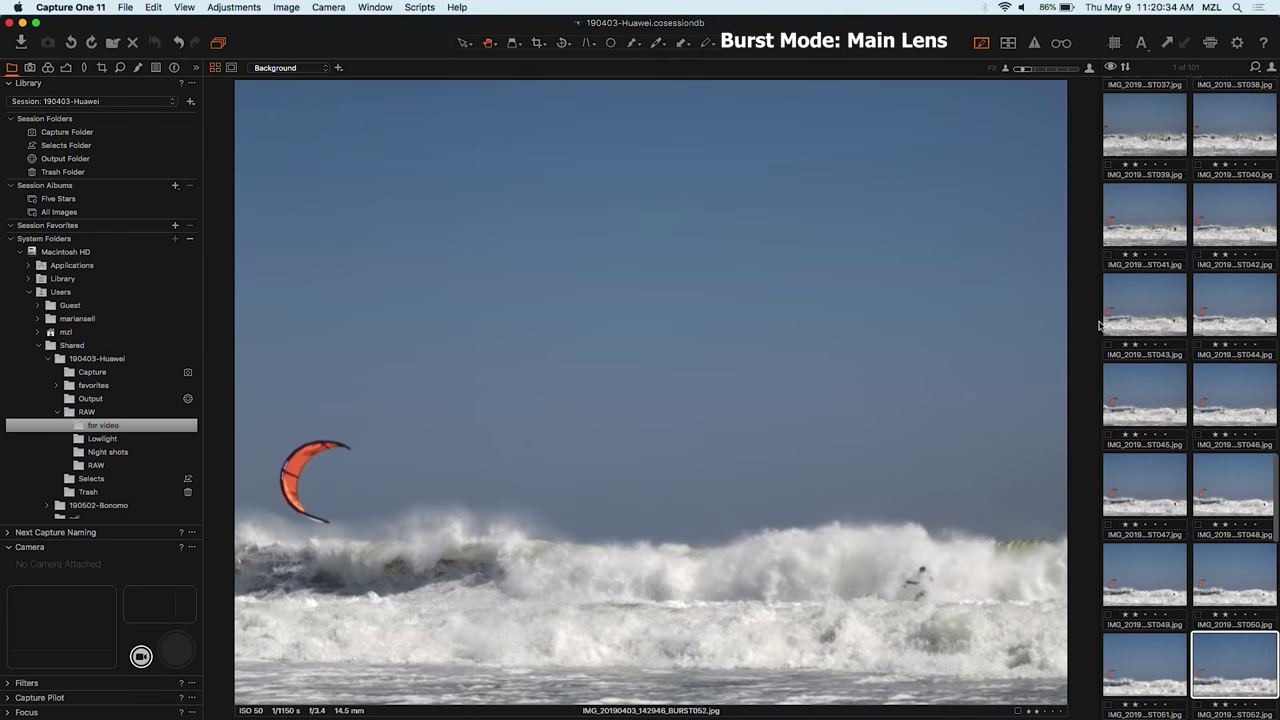
key(Right)
key(Right)
key(Right)
key(Right)
key(Right)
key(Right)
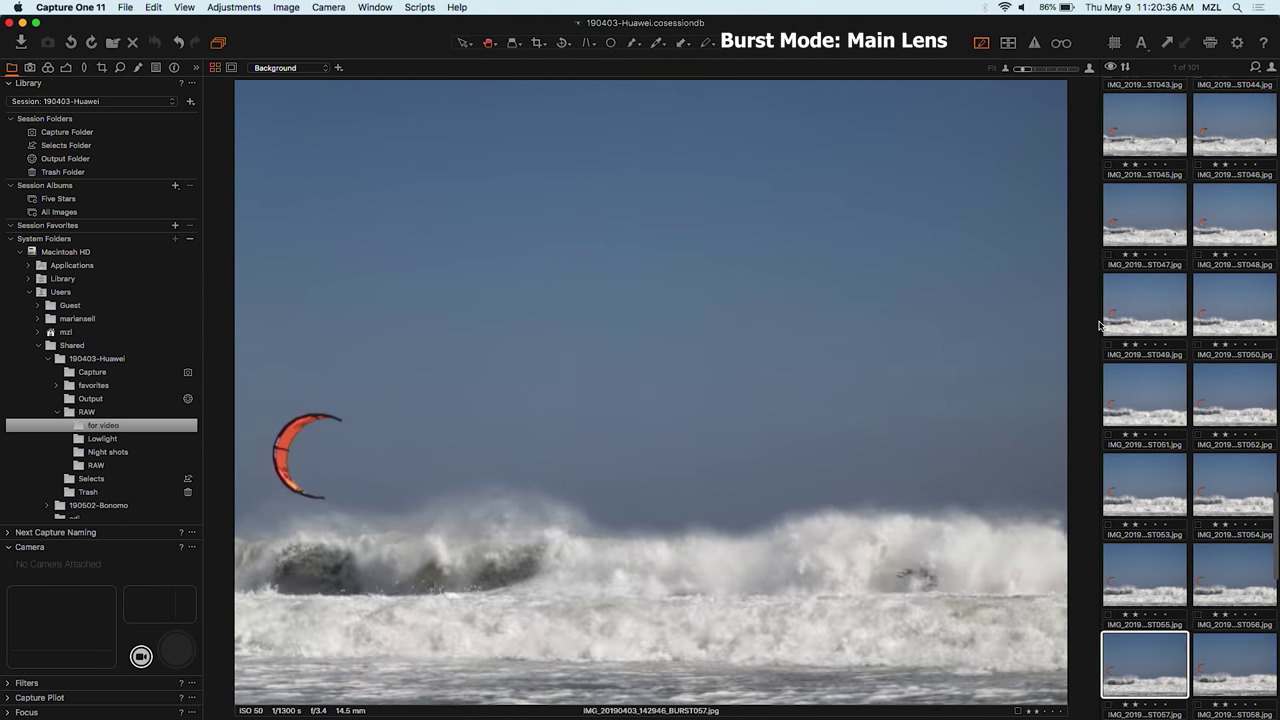
key(Right)
key(Right)
key(Right)
key(Right)
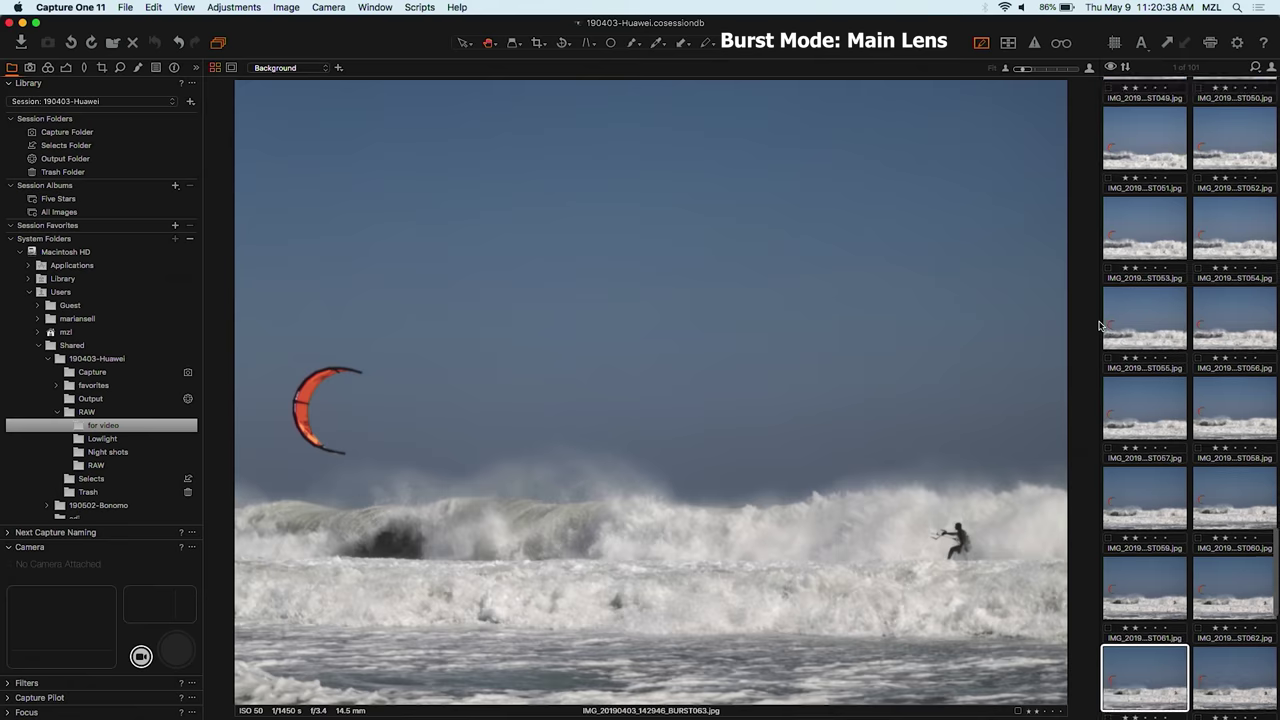
click(948, 535)
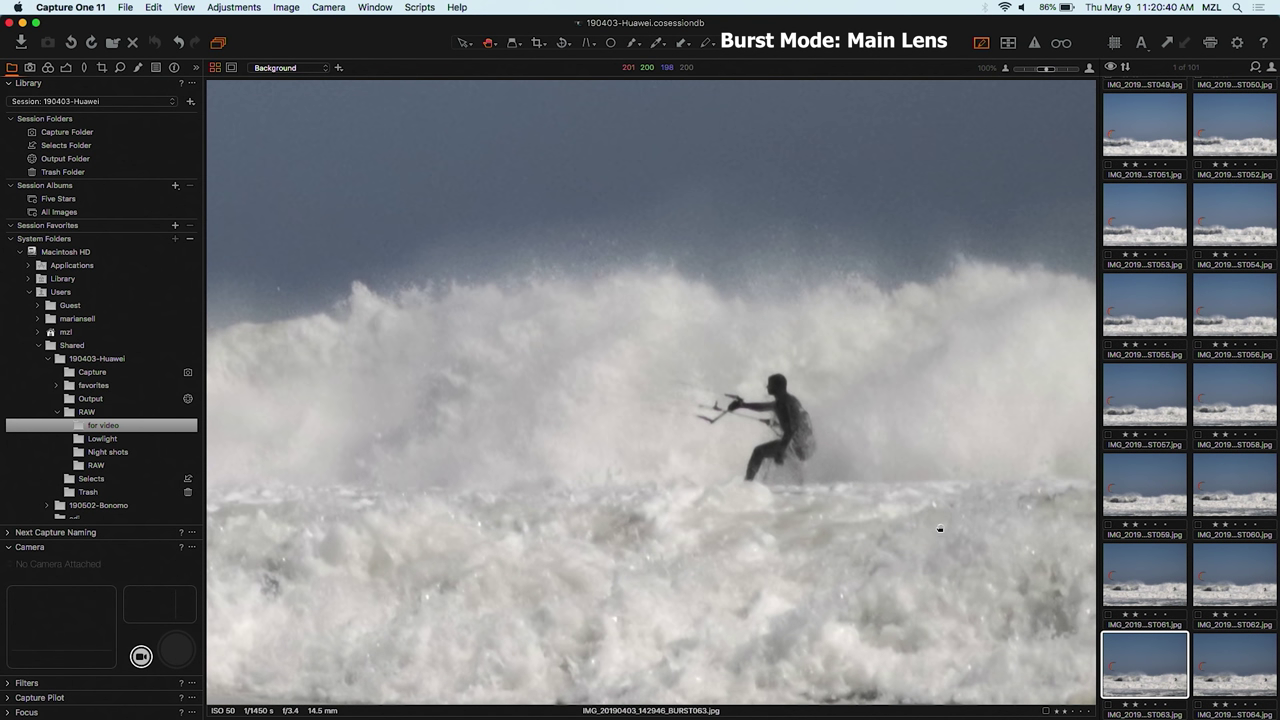
click(794, 418)
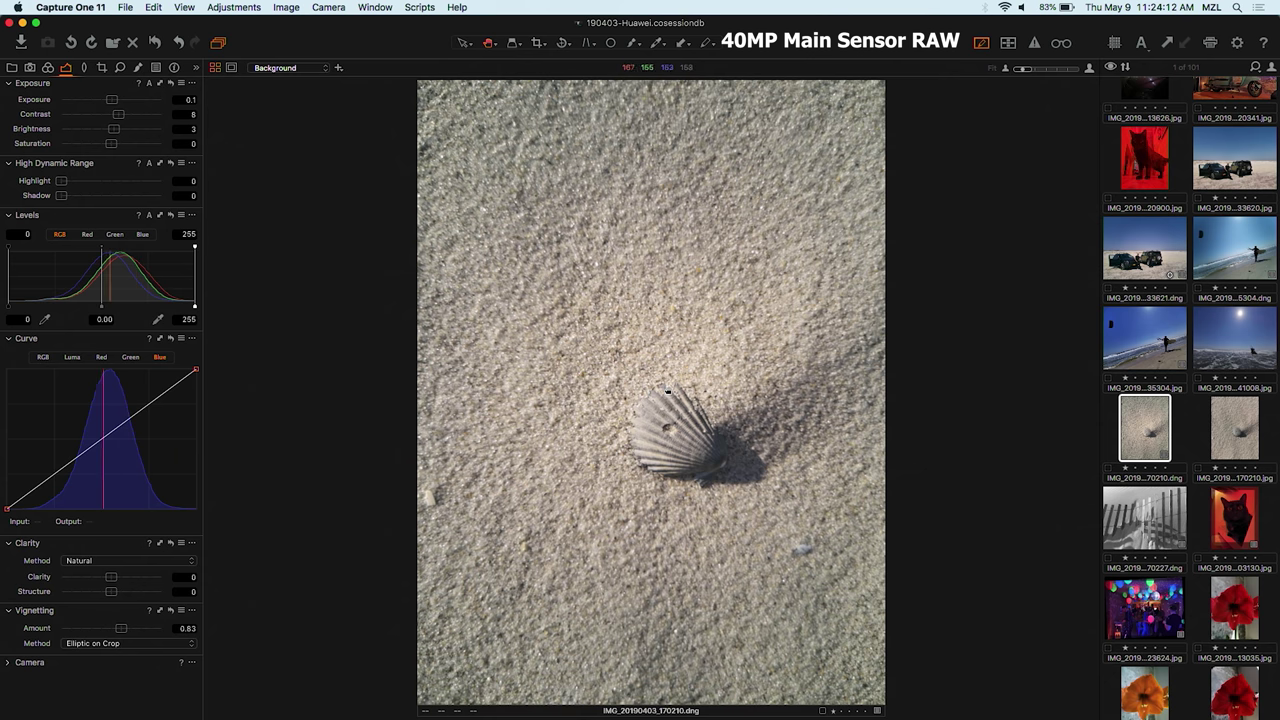
Step: Examine the shell's ridges and the surrounding sand grains in the raw IMG_20190403_170210.dng at 100%
drag(655, 395, 612, 300)
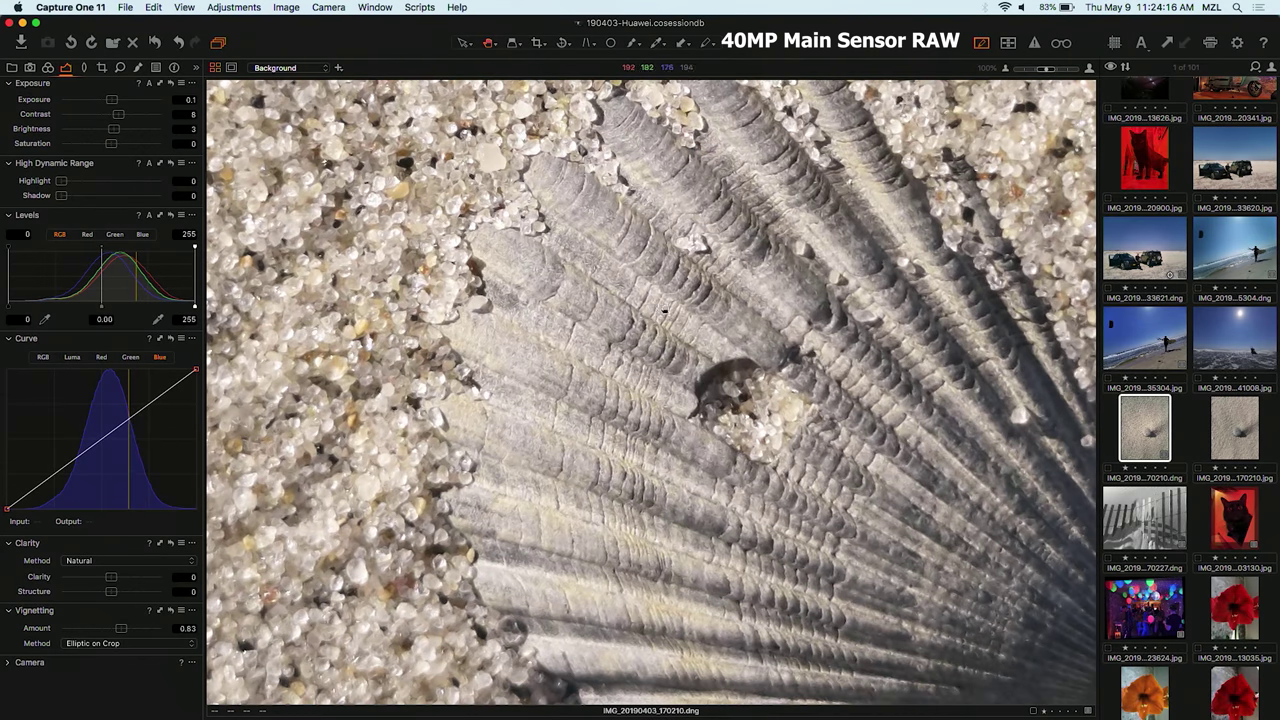
click(717, 225)
drag(717, 225, 640, 322)
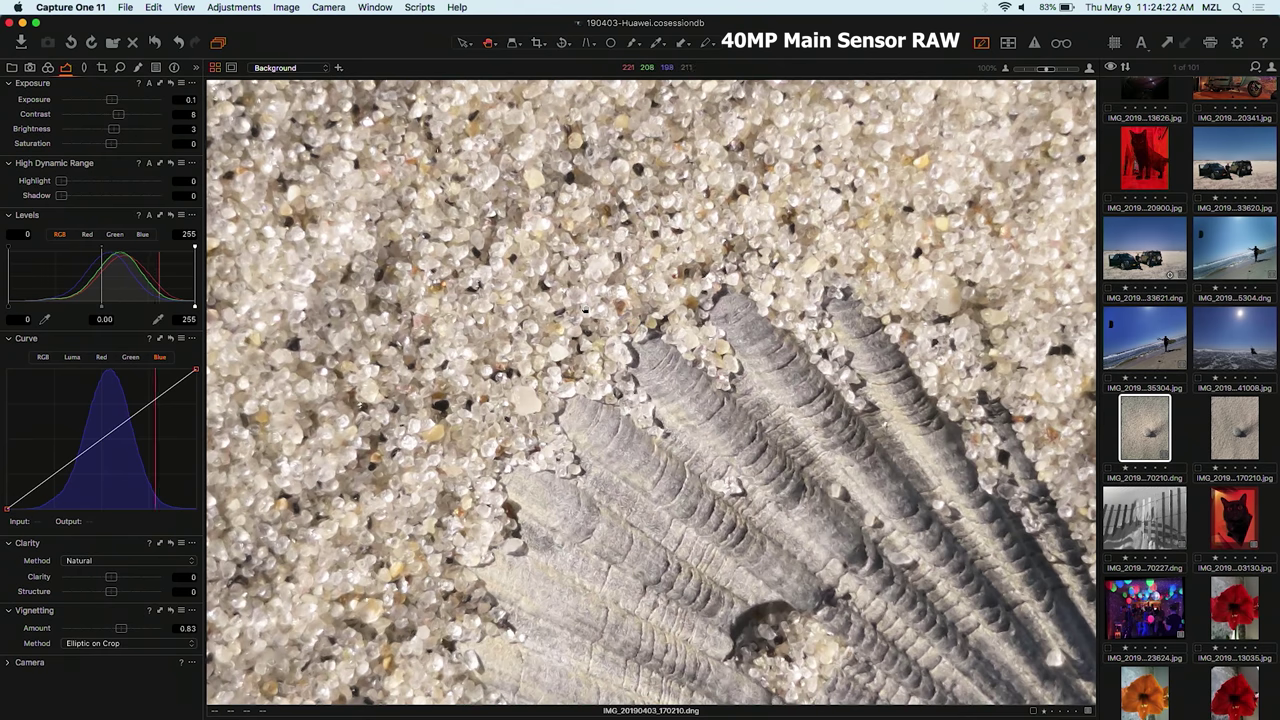
drag(480, 397, 660, 282)
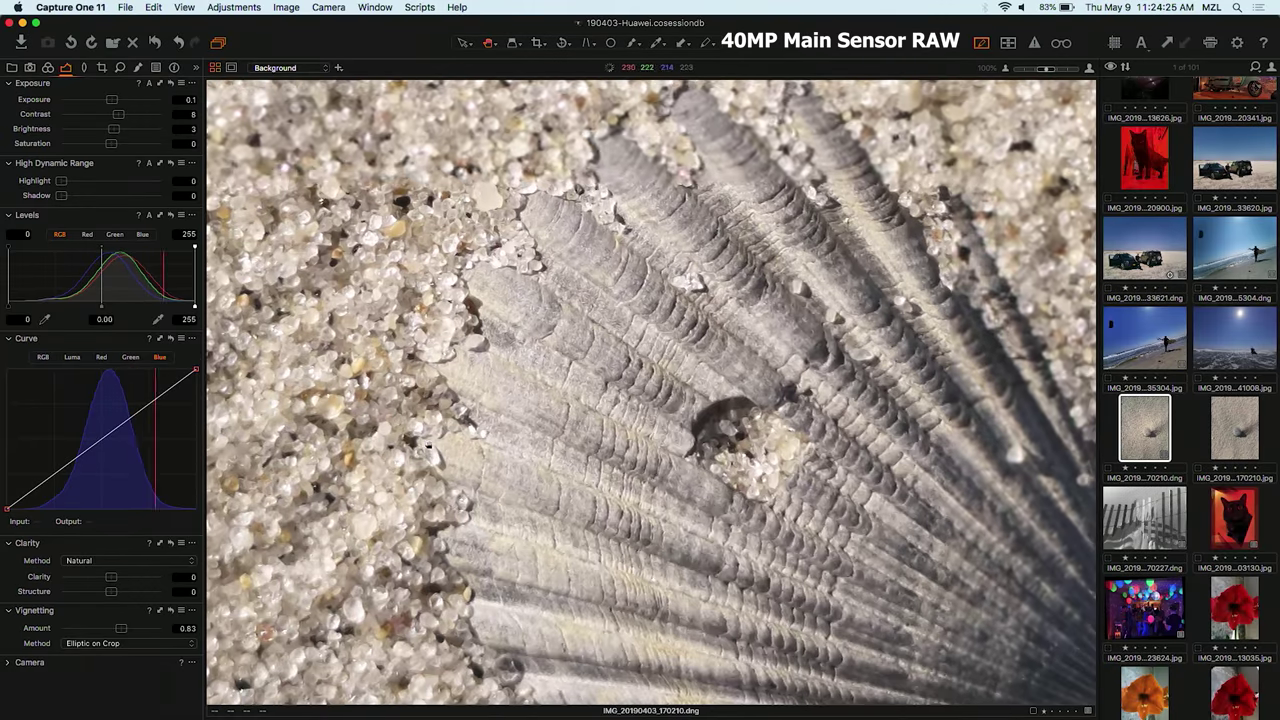
Step: Check the sand grain detail in the upper-left, lower-left and lower-right corners of IMG_20190403_170210.dng at 100%, returning to the full image
click(679, 273)
click(480, 171)
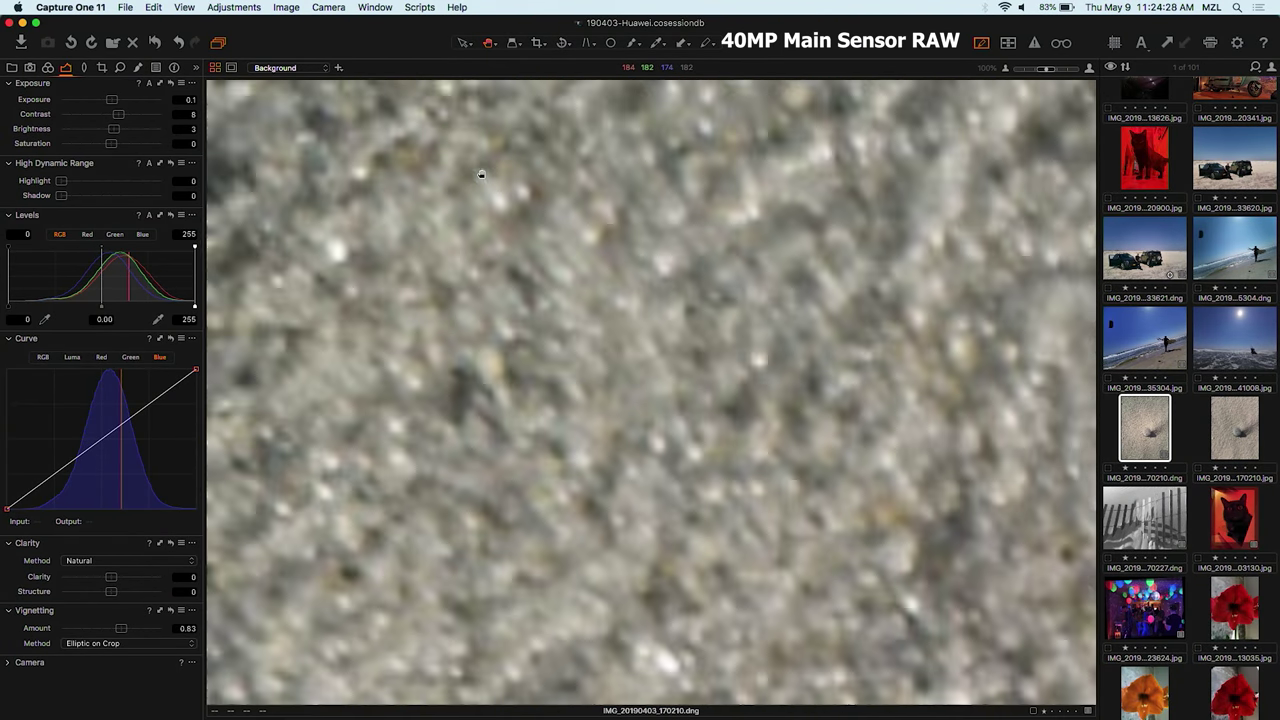
click(620, 294)
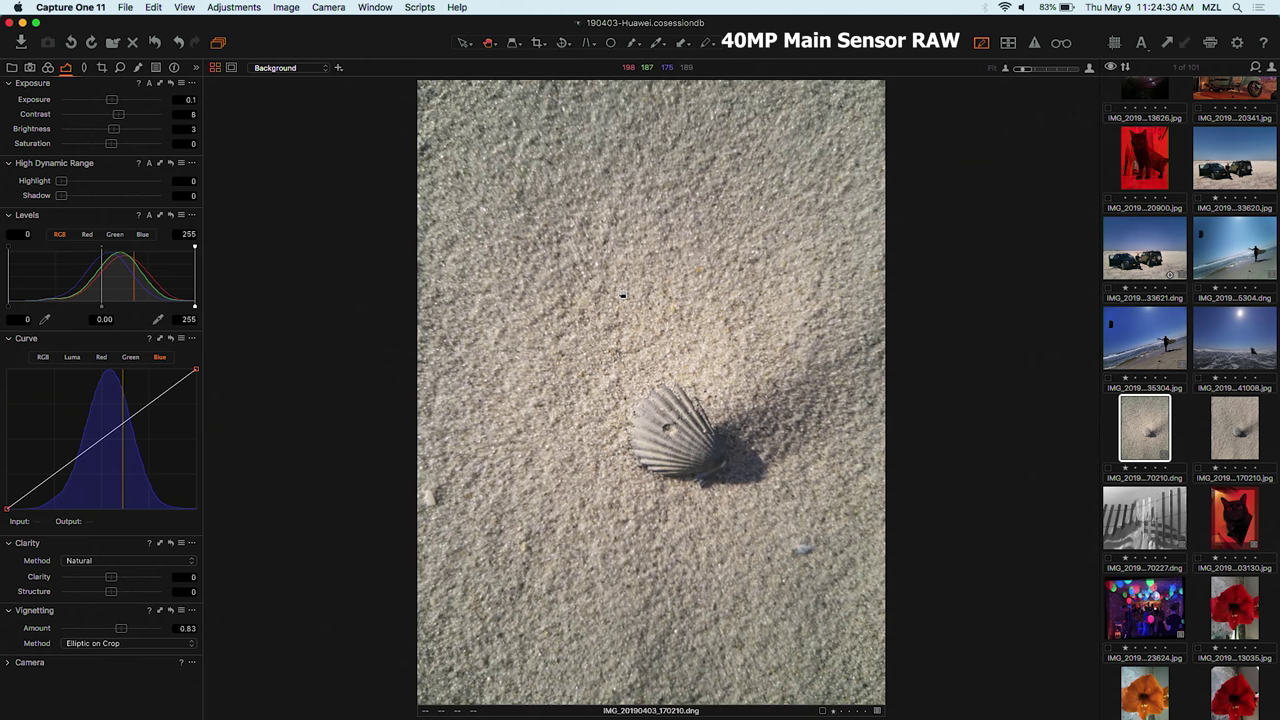
click(491, 642)
drag(663, 509, 720, 389)
click(617, 354)
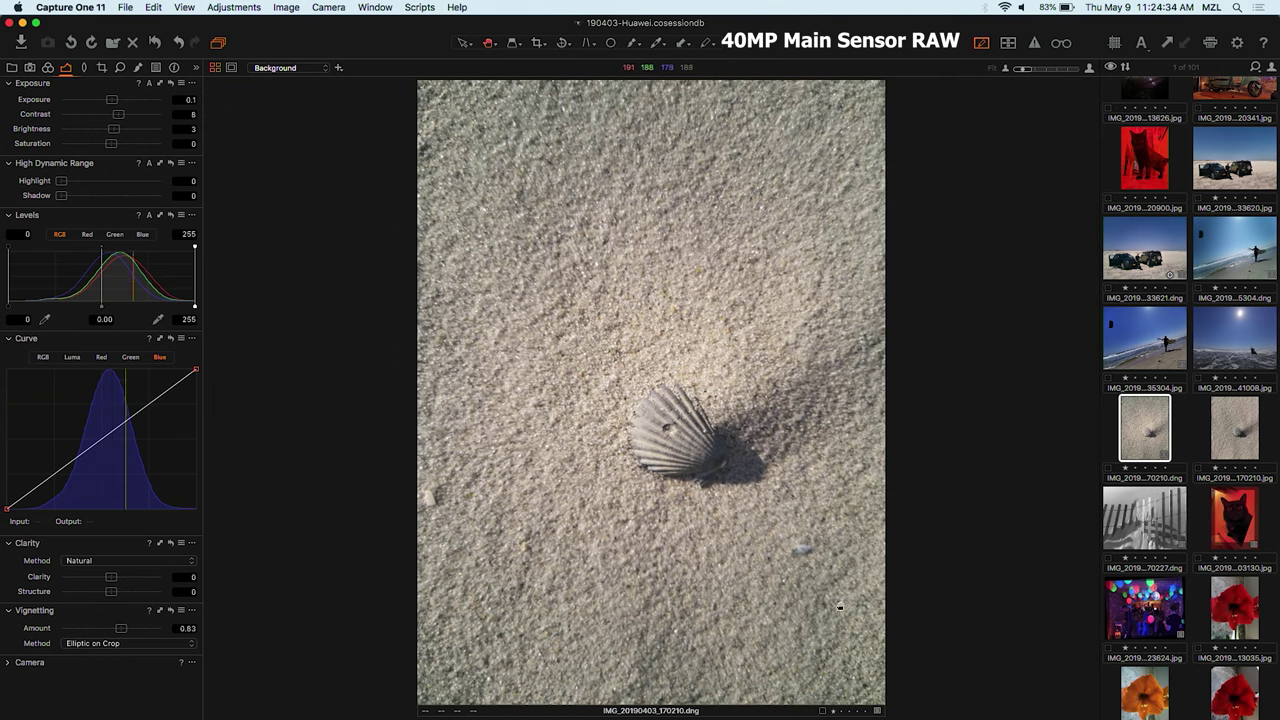
click(819, 644)
drag(819, 644, 761, 610)
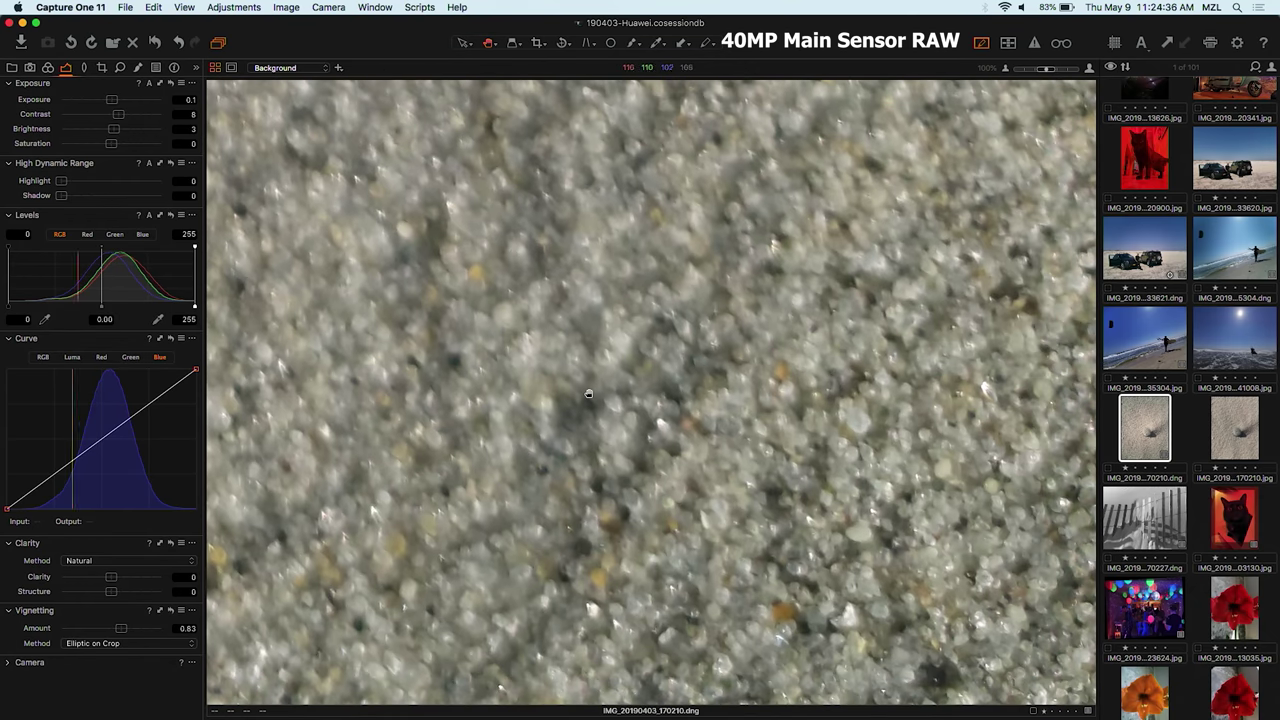
click(600, 364)
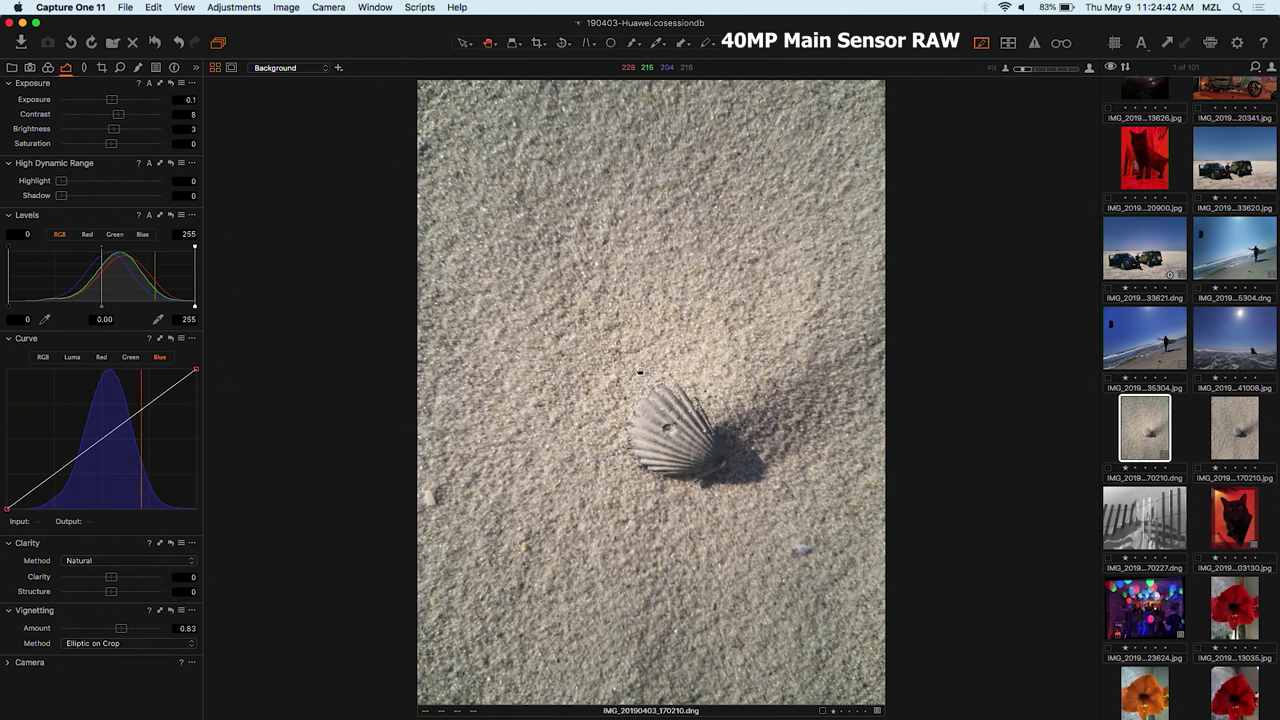
Step: Compare the corner sharpness with the centre by examining the shell's upper edge, its hole and the adjacent sand at 100%
click(623, 397)
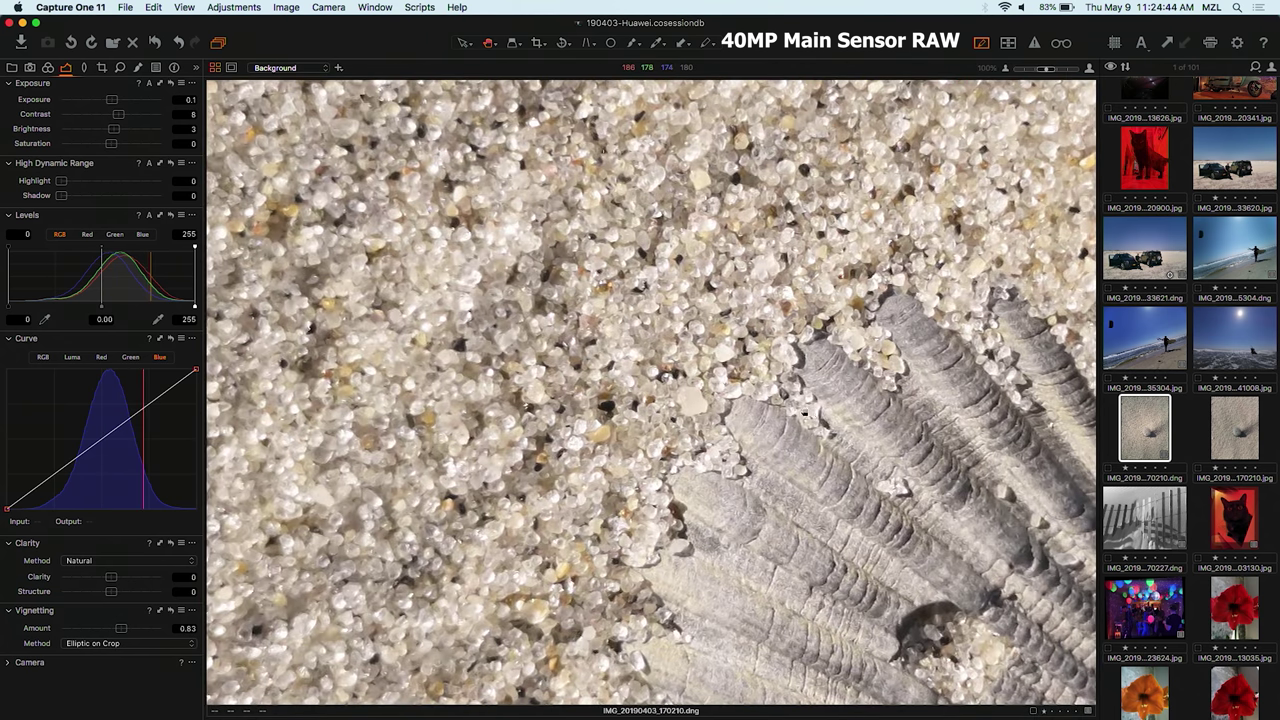
drag(786, 407, 707, 409)
click(709, 410)
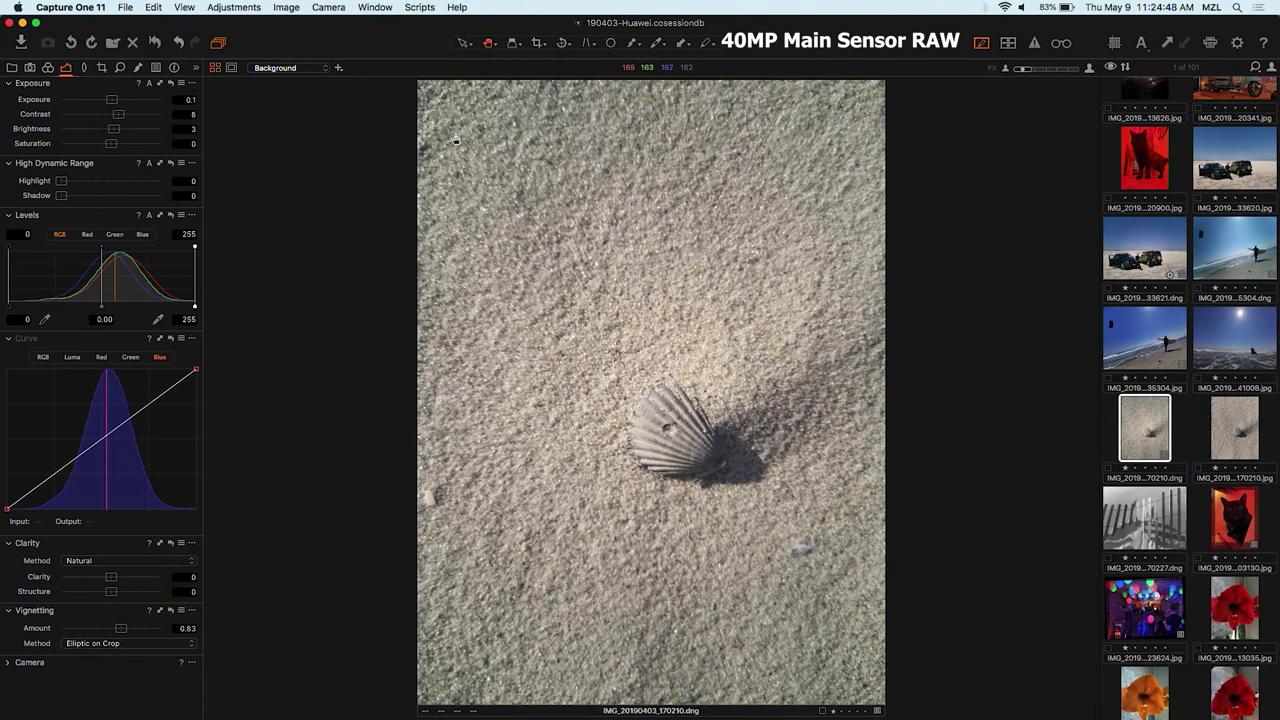
click(668, 428)
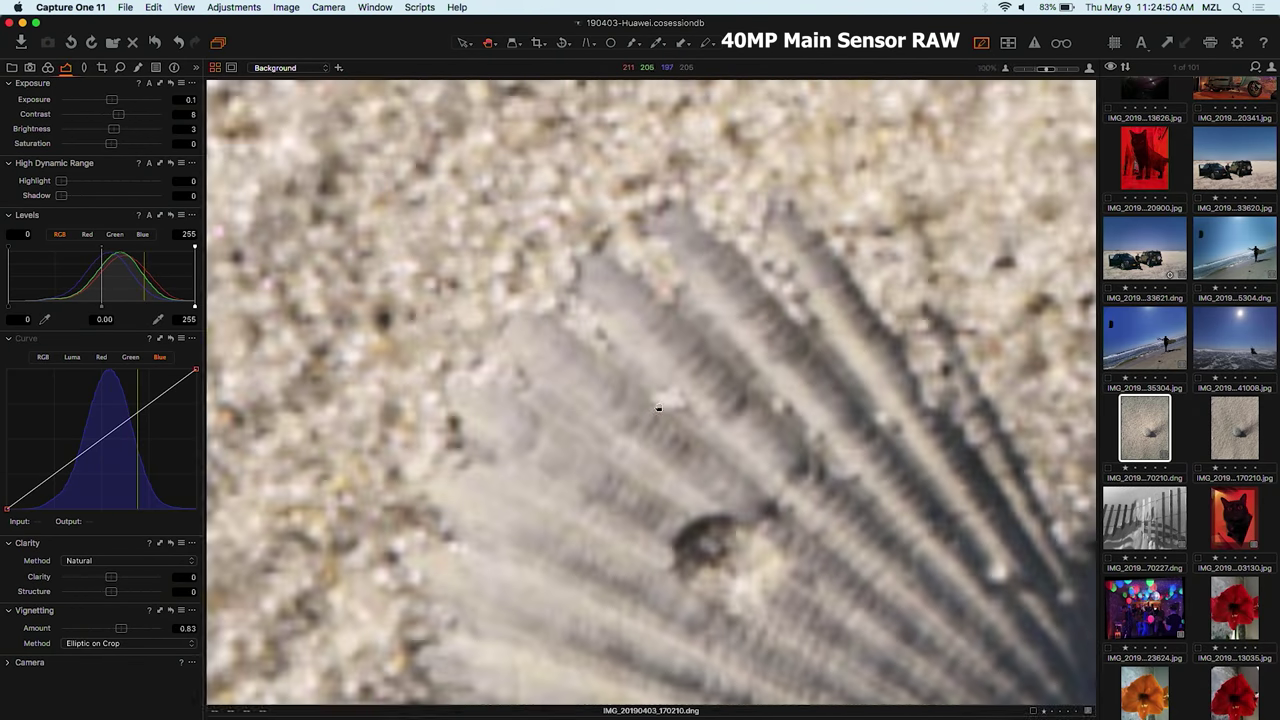
drag(668, 428, 644, 317)
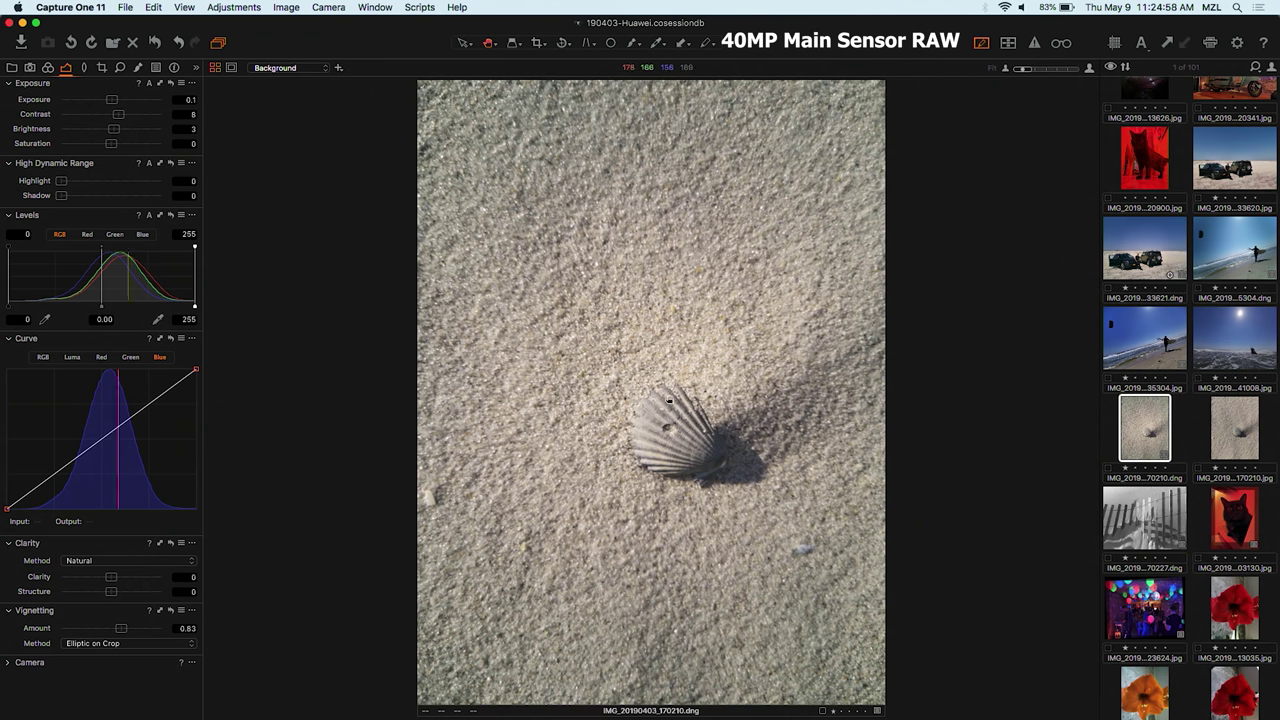
click(646, 398)
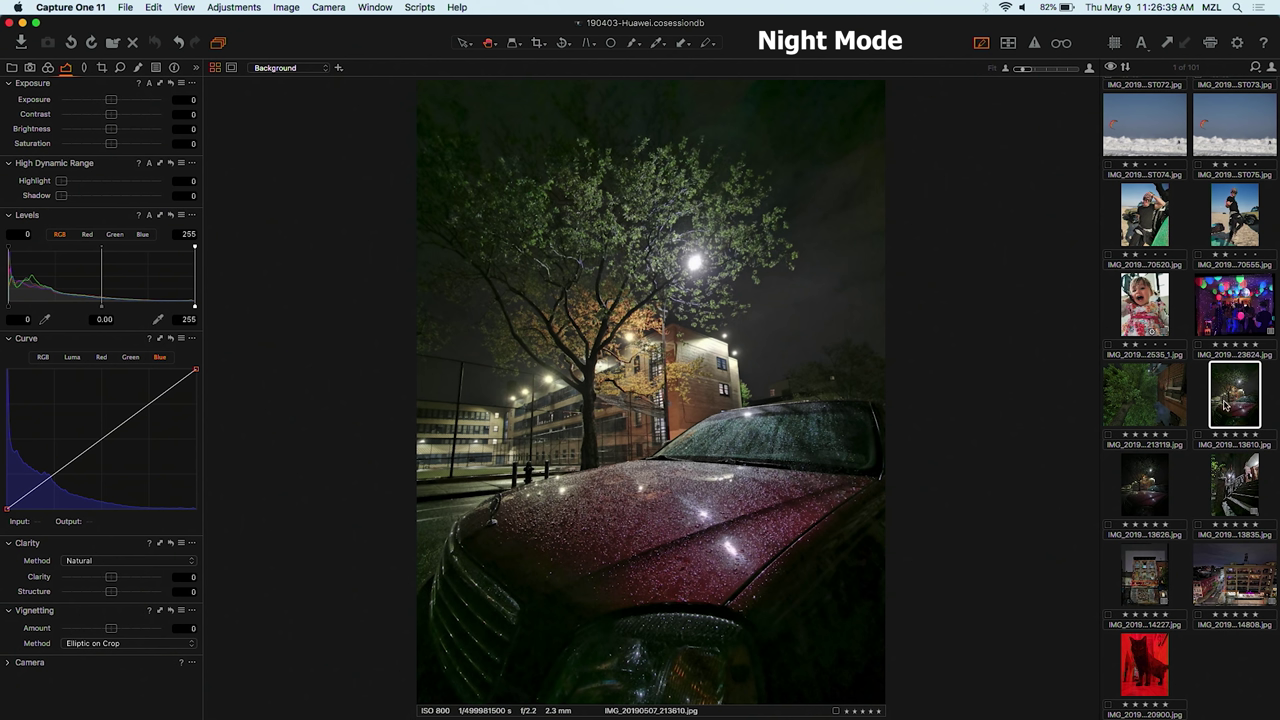
Step: Go back from the night-mode car shot to the tree and brick building photo, IMG_20190507_213119.jpg
key(Left)
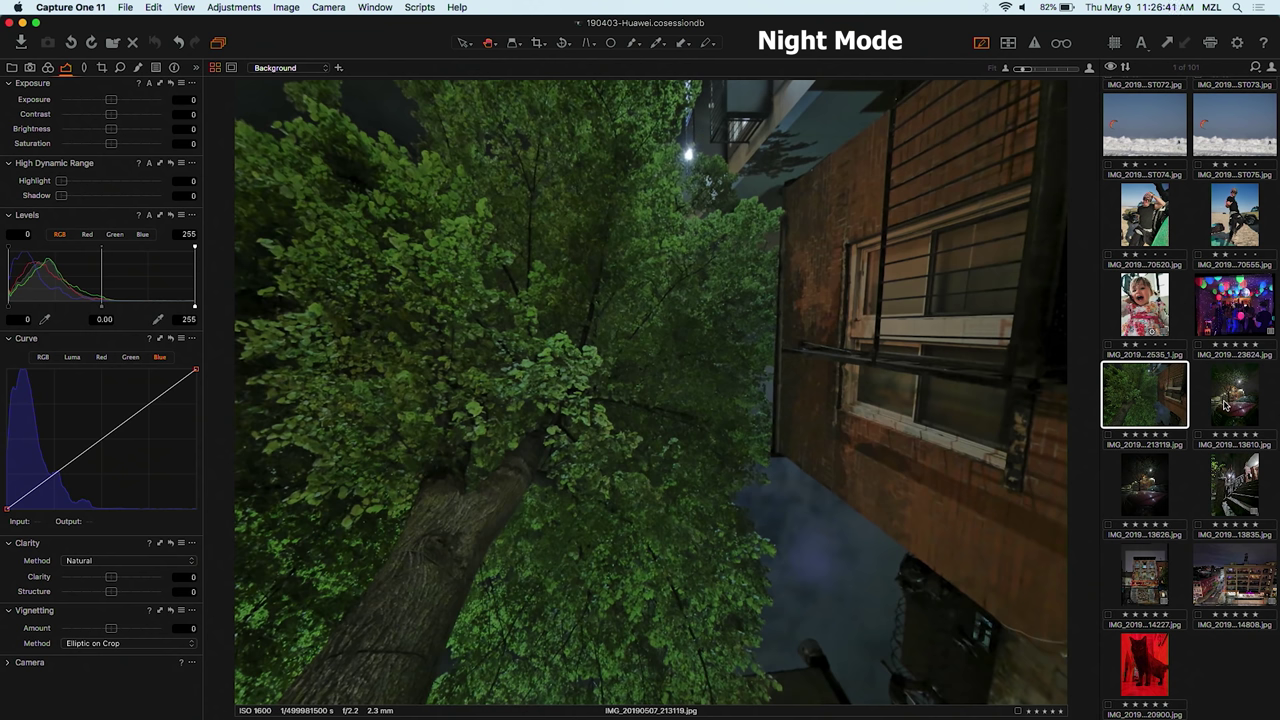